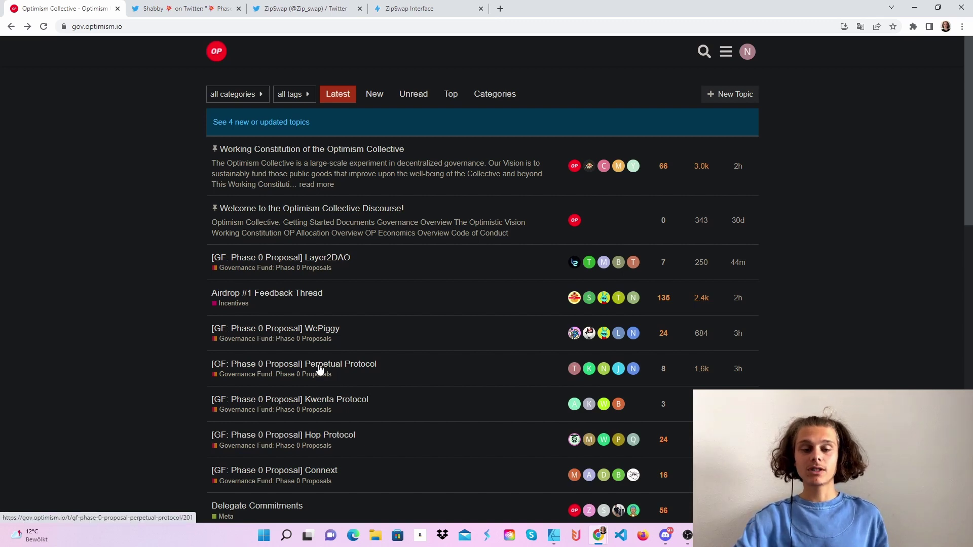
Step: Switch to the 'Shabby on Twitter' tab showing the Phase 0 Governance Fund tier chart
{"action": "left_click", "coordinate": [189, 6]}
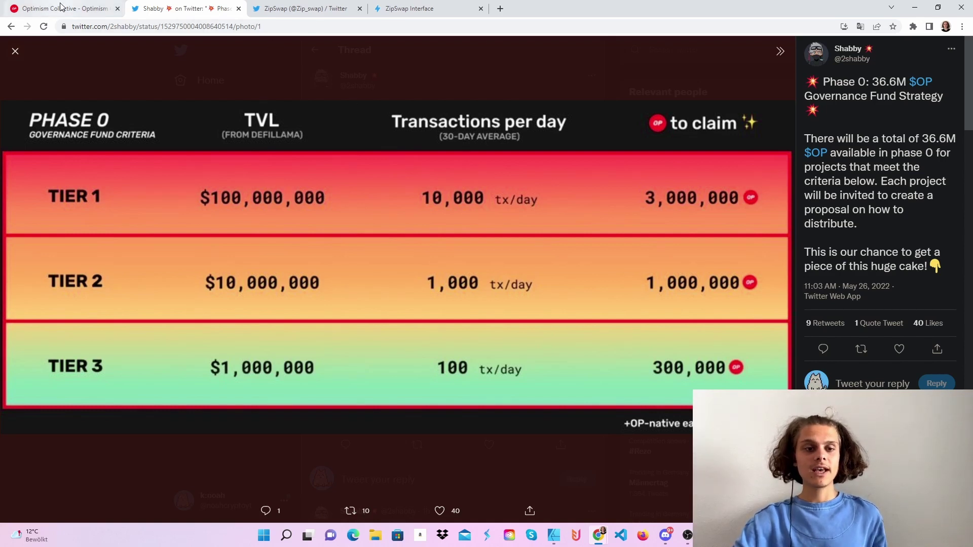
Step: Open '[GF: Phase 0 Proposal] Zipswap' and scroll to its Background on the 900,000 OP split
{"action": "left_click", "coordinate": [76, 13]}
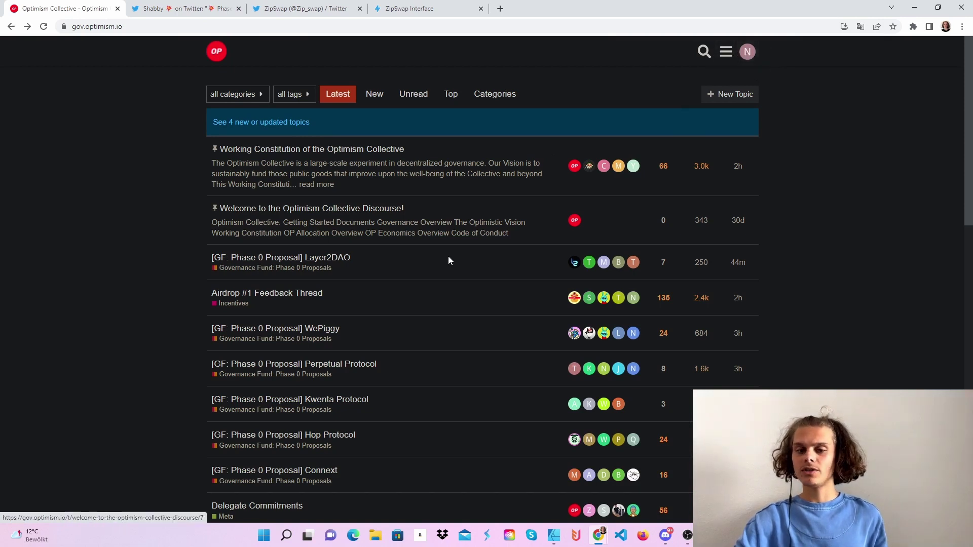
{"action": "scroll", "coordinate": [442, 264], "scroll_direction": "down", "scroll_amount": 10}
{"action": "scroll", "coordinate": [397, 317], "scroll_direction": "up", "scroll_amount": 4}
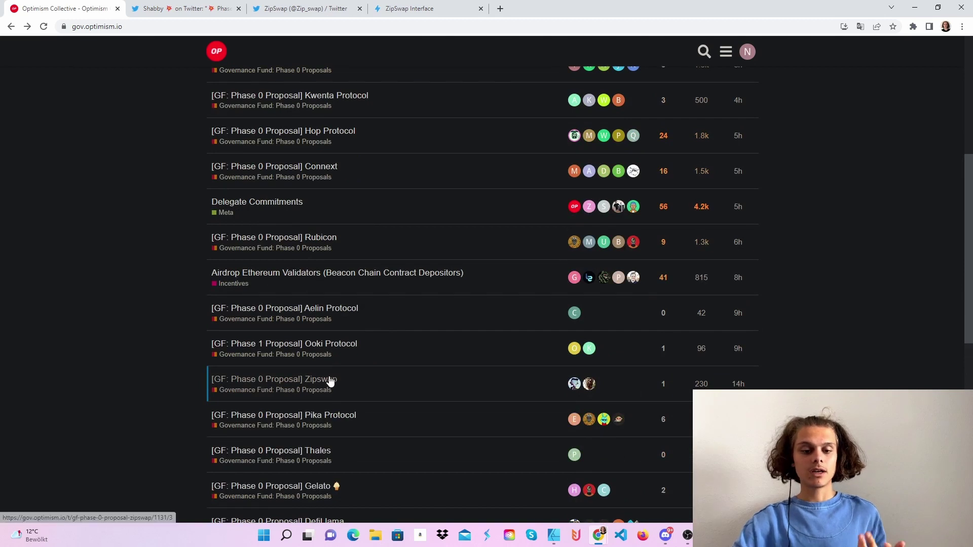
{"action": "left_click", "coordinate": [330, 380]}
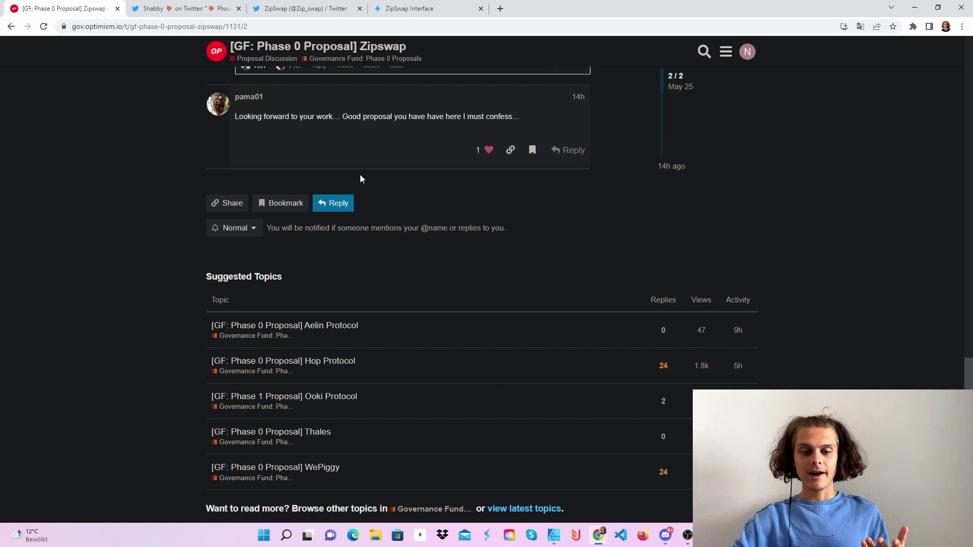
{"action": "scroll", "coordinate": [360, 174], "scroll_direction": "up", "scroll_amount": 10}
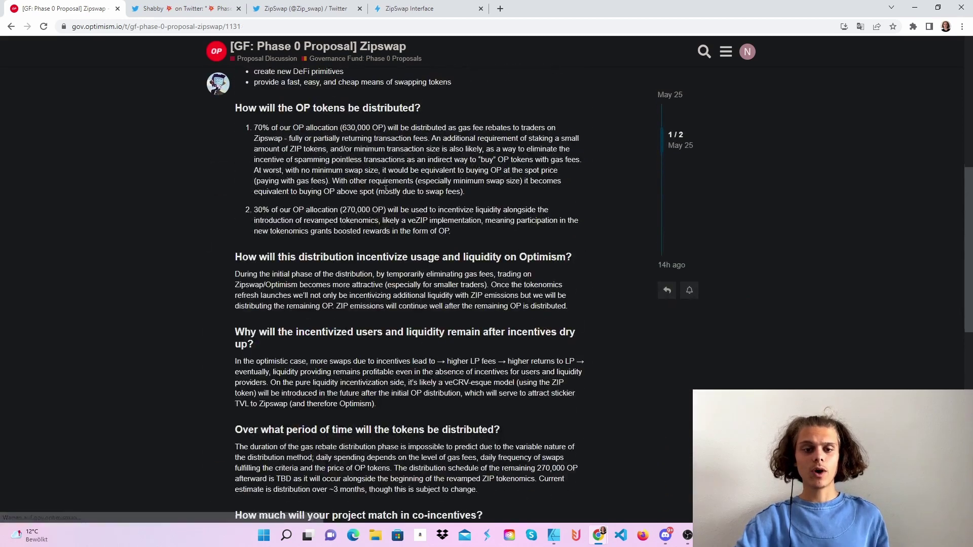
{"action": "scroll", "coordinate": [385, 192], "scroll_direction": "up", "scroll_amount": 5}
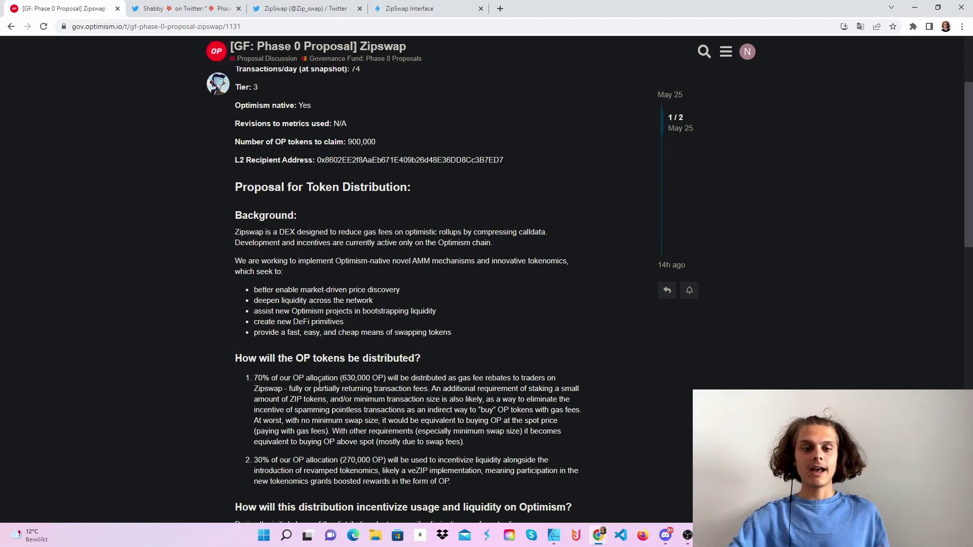
{"action": "scroll", "coordinate": [319, 385], "scroll_direction": "down", "scroll_amount": 9}
{"action": "scroll", "coordinate": [476, 319], "scroll_direction": "up", "scroll_amount": 6}
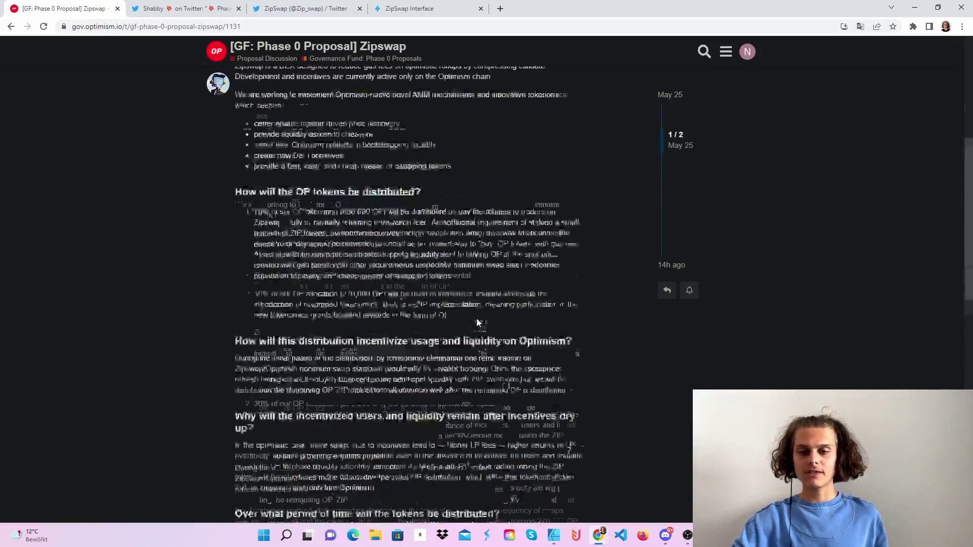
{"action": "scroll", "coordinate": [481, 332], "scroll_direction": "up", "scroll_amount": 3}
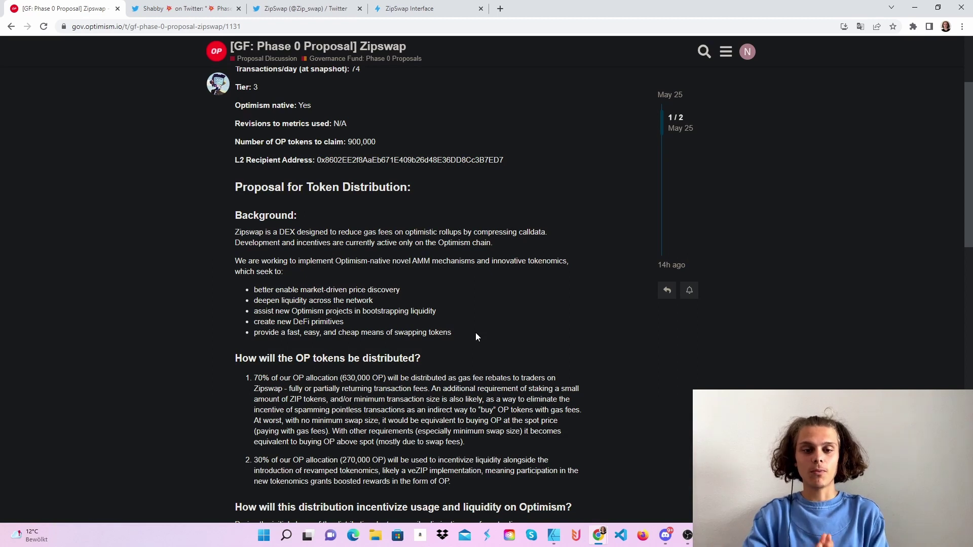
{"action": "left_click", "coordinate": [304, 8]}
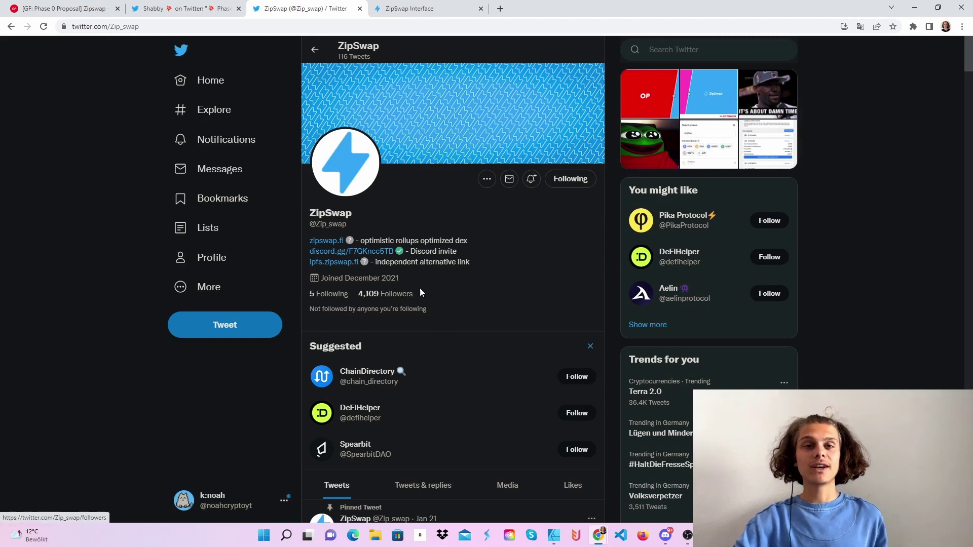
{"action": "left_click", "coordinate": [431, 9]}
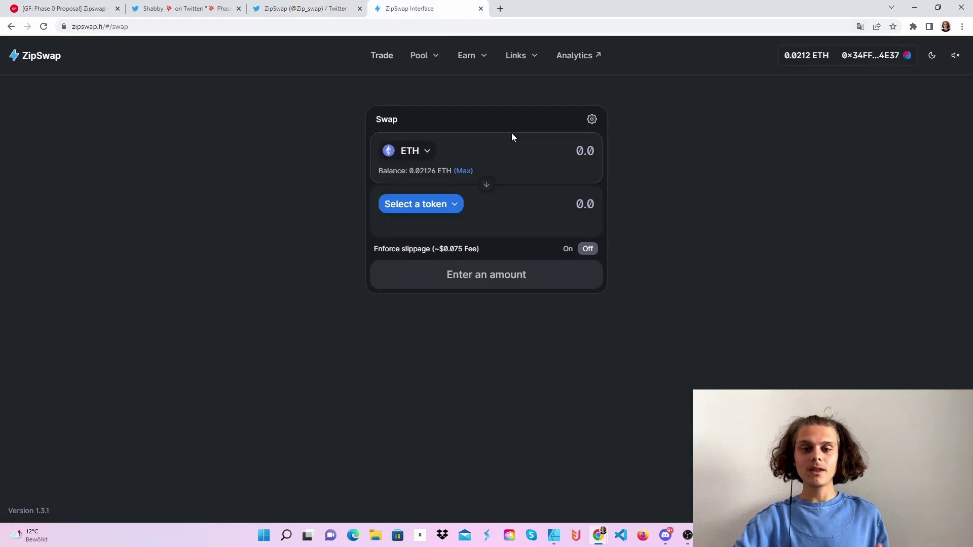
{"action": "left_click", "coordinate": [467, 58]}
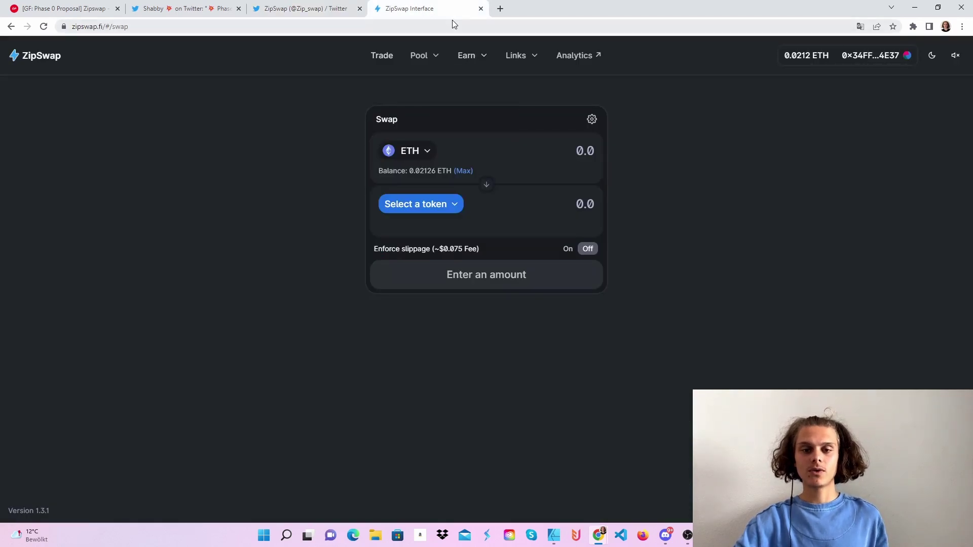
{"action": "mouse_move", "coordinate": [517, 56]}
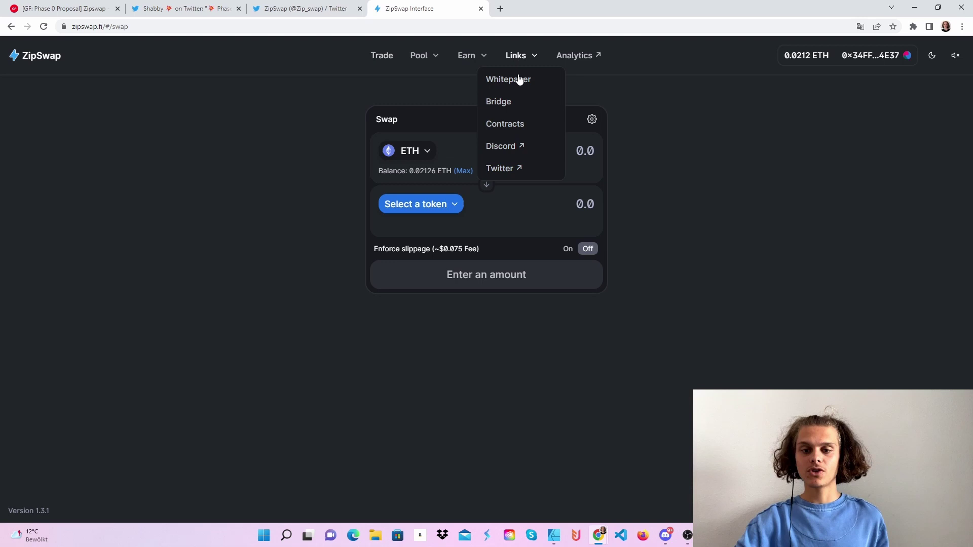
{"action": "left_click", "coordinate": [544, 94]}
{"action": "scroll", "coordinate": [534, 148], "scroll_direction": "down", "scroll_amount": 20}
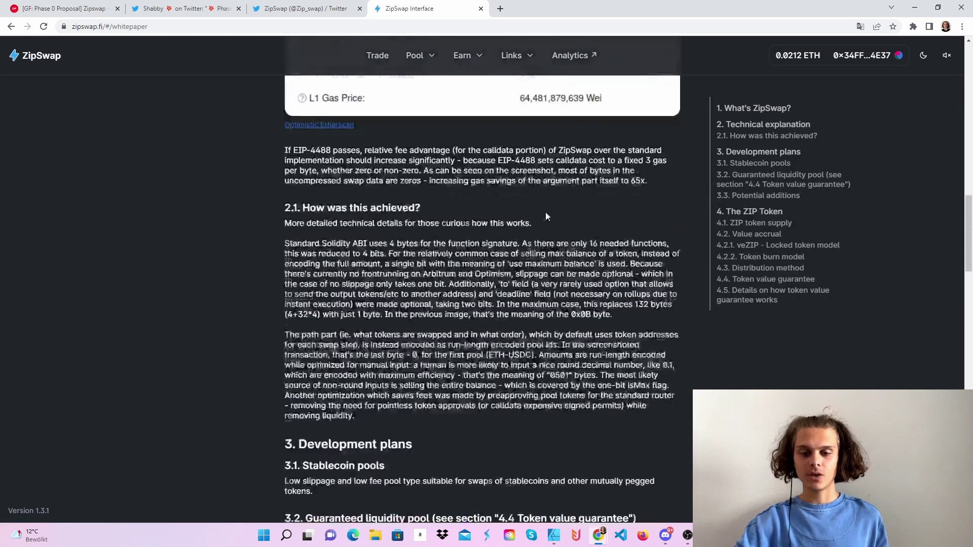
{"action": "scroll", "coordinate": [547, 216], "scroll_direction": "down", "scroll_amount": 2}
{"action": "scroll", "coordinate": [532, 152], "scroll_direction": "up", "scroll_amount": 2}
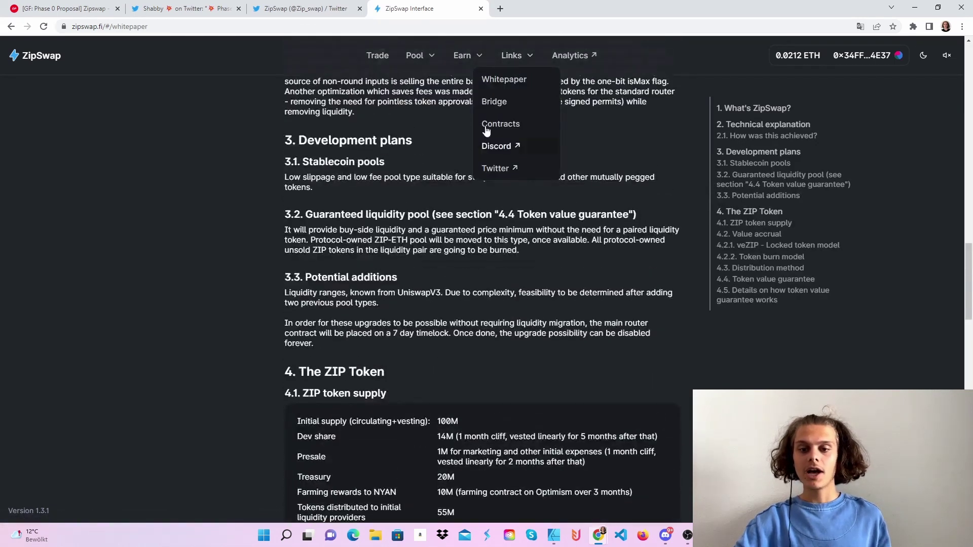
{"action": "mouse_move", "coordinate": [470, 67]}
{"action": "left_click", "coordinate": [378, 61]}
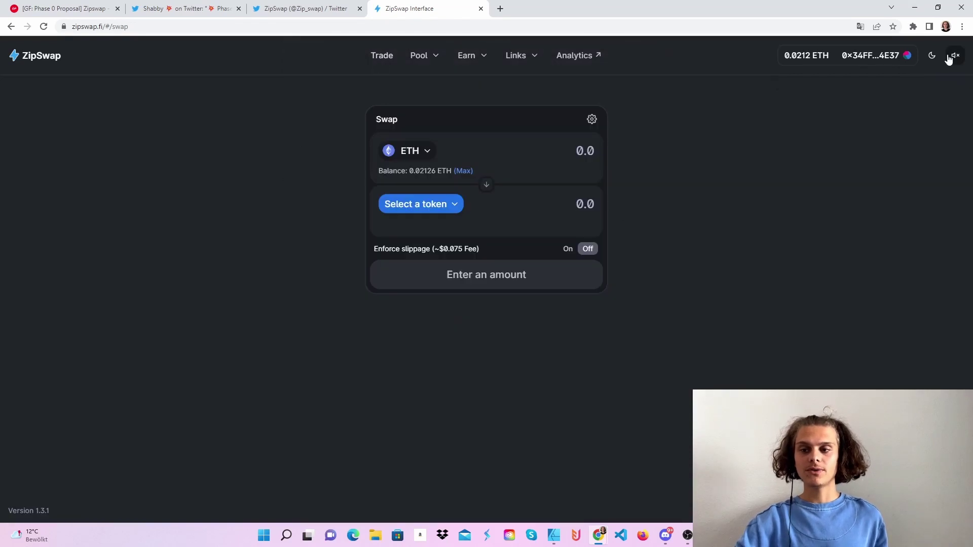
{"action": "left_click", "coordinate": [933, 58]}
{"action": "left_click", "coordinate": [932, 56]}
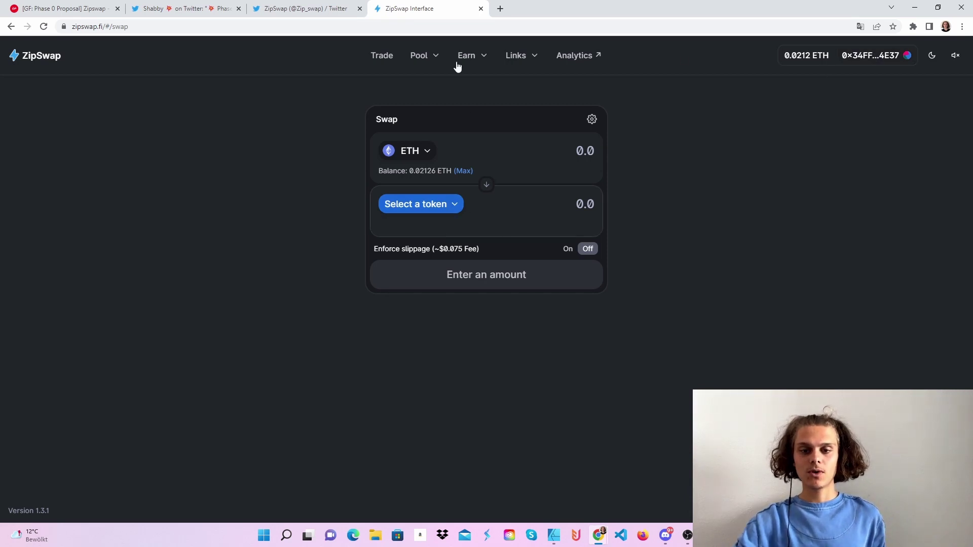
Step: Open Earn > Farm and scroll through the ETH-USDC, ETH-DAI and other pool cards
{"action": "mouse_move", "coordinate": [481, 59]}
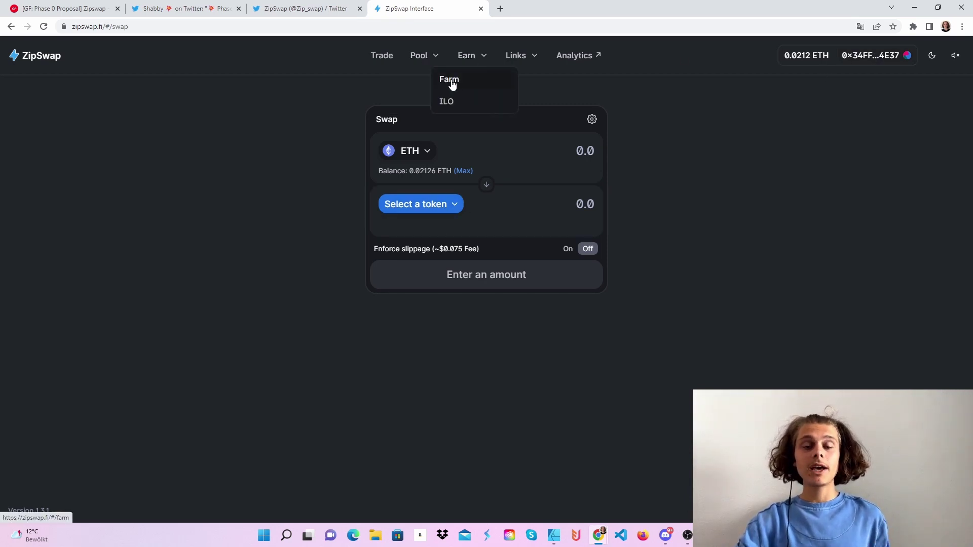
{"action": "left_click", "coordinate": [457, 84]}
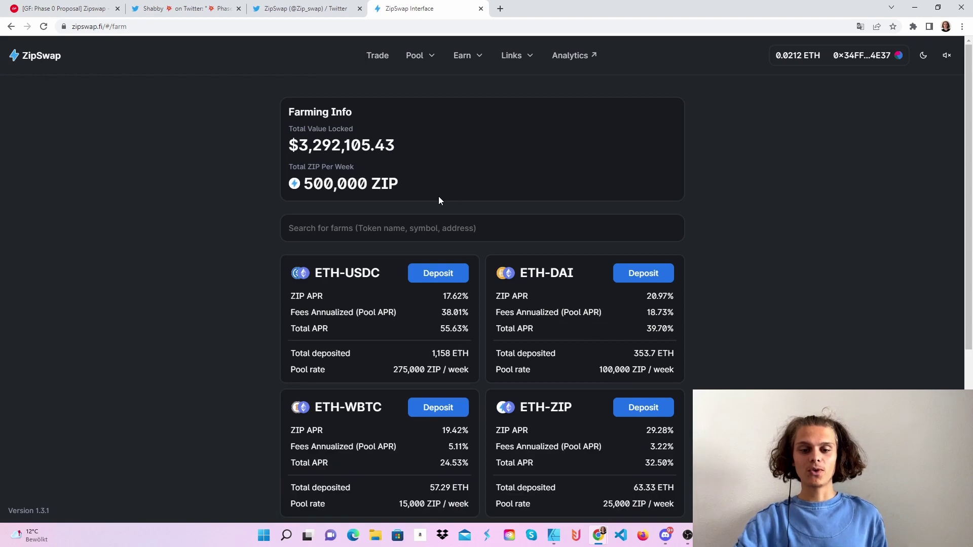
{"action": "scroll", "coordinate": [554, 282], "scroll_direction": "down", "scroll_amount": 5}
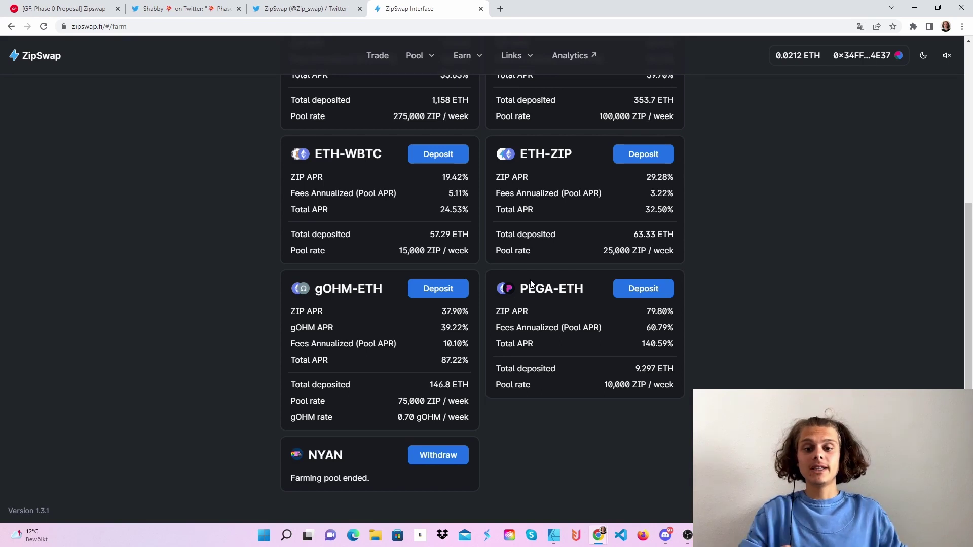
{"action": "scroll", "coordinate": [530, 284], "scroll_direction": "up", "scroll_amount": 5}
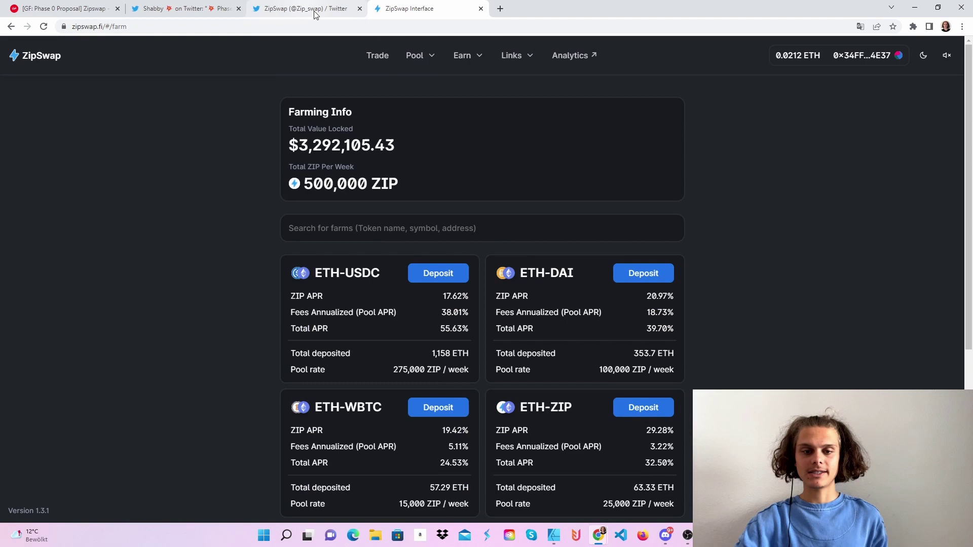
Step: On the Trade page, pick USDC as output and enter 0.002 ETH, quoting 3.6632 USDC
{"action": "left_click", "coordinate": [375, 56]}
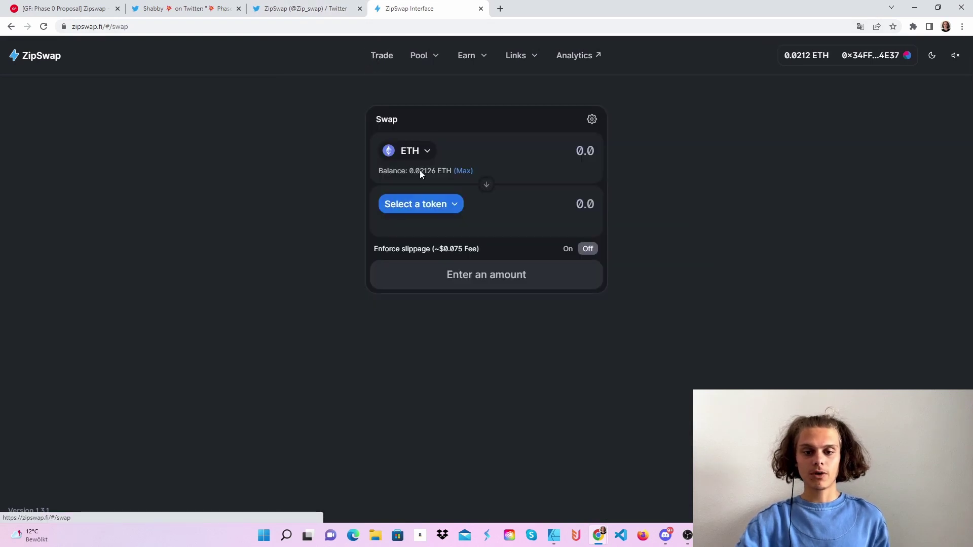
{"action": "left_click", "coordinate": [438, 202]}
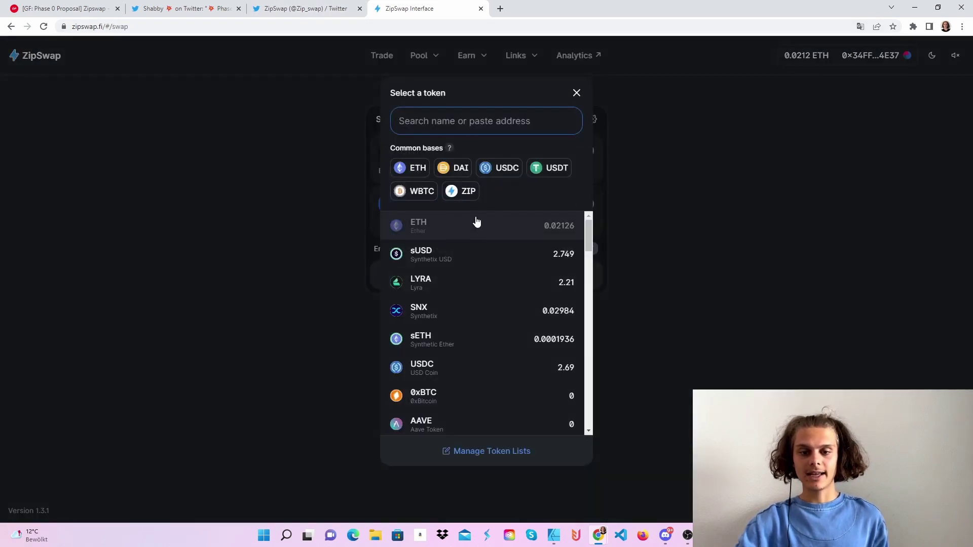
{"action": "left_click", "coordinate": [512, 169]}
{"action": "left_click", "coordinate": [563, 147]}
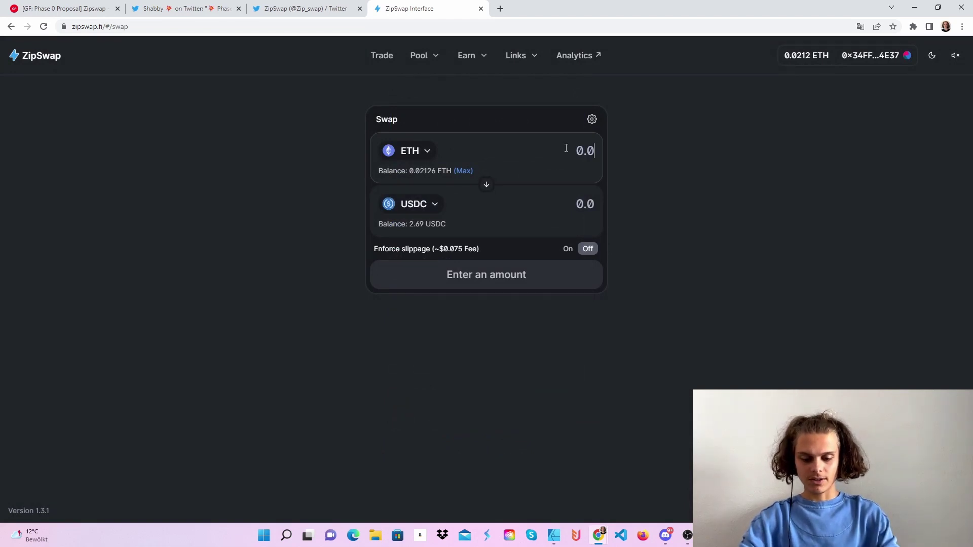
{"action": "type", "text": "0.002"}
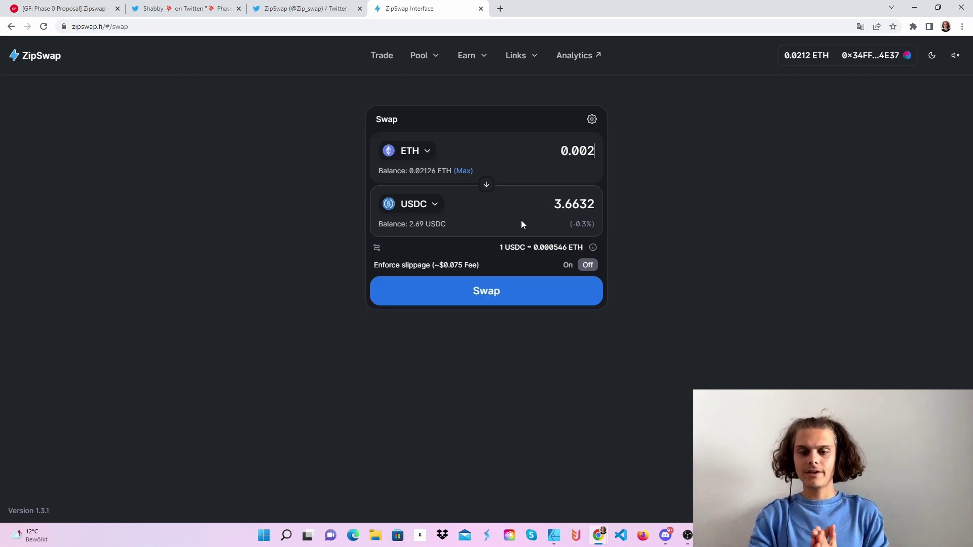
Step: Swap 0.002 ETH for 3.6632 USDC, confirm in MetaMask, and add USDC to the wallet
{"action": "left_click", "coordinate": [487, 292]}
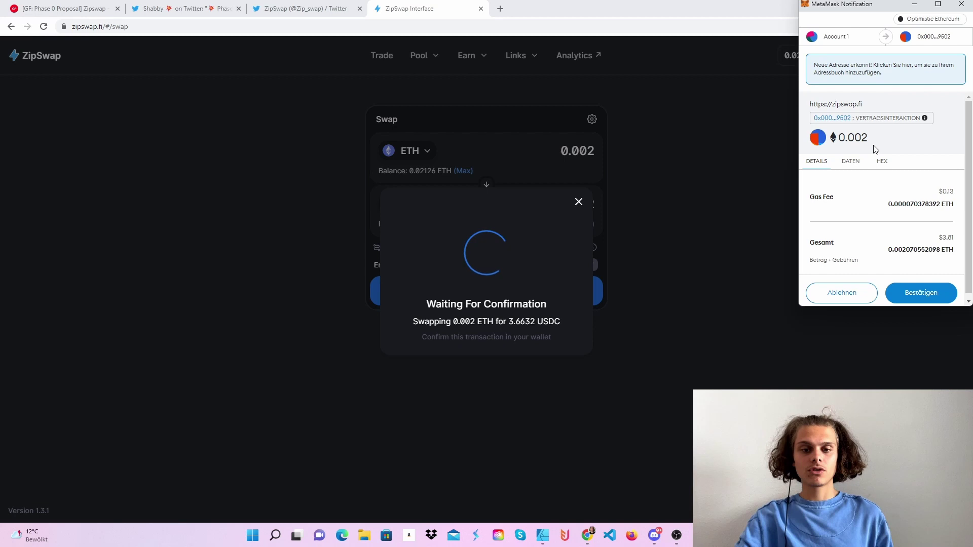
{"action": "left_click", "coordinate": [928, 292]}
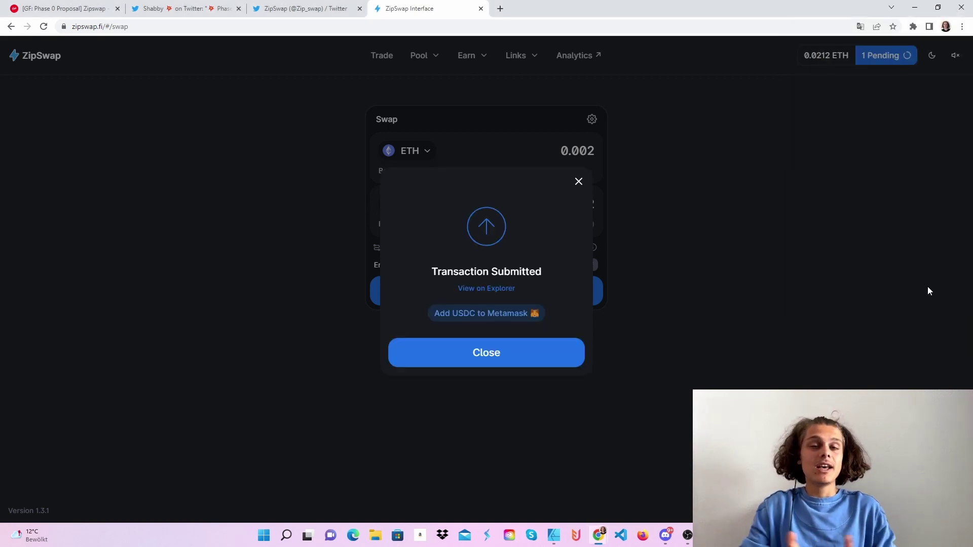
{"action": "left_click", "coordinate": [505, 315]}
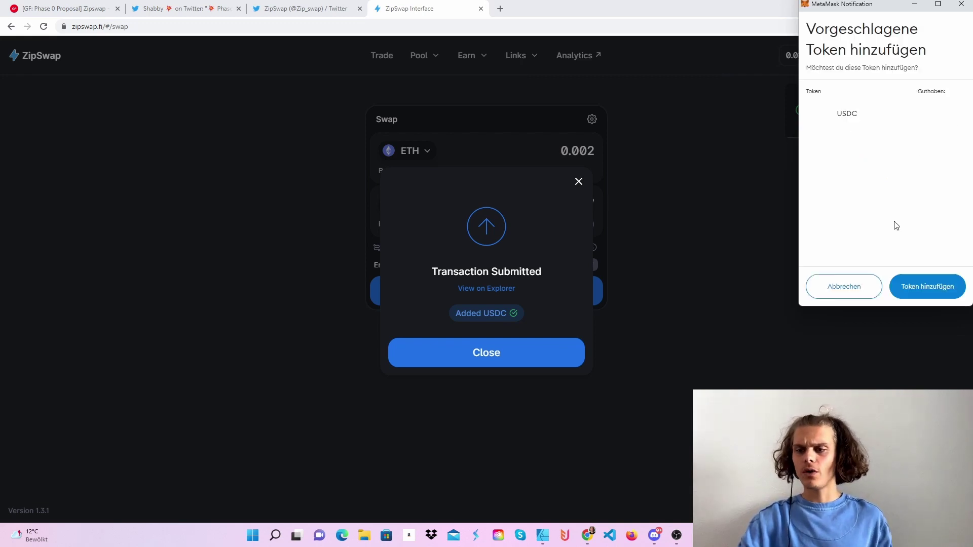
{"action": "left_click", "coordinate": [926, 287]}
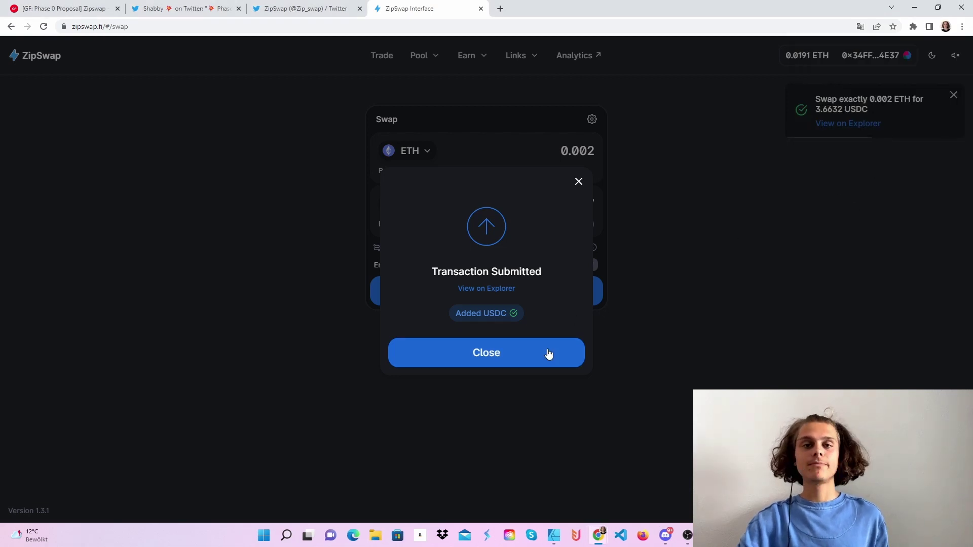
Step: Close the Transaction Submitted modal and reach the Farm page via Pool > Browse and Earn > Farm
{"action": "left_click", "coordinate": [573, 184]}
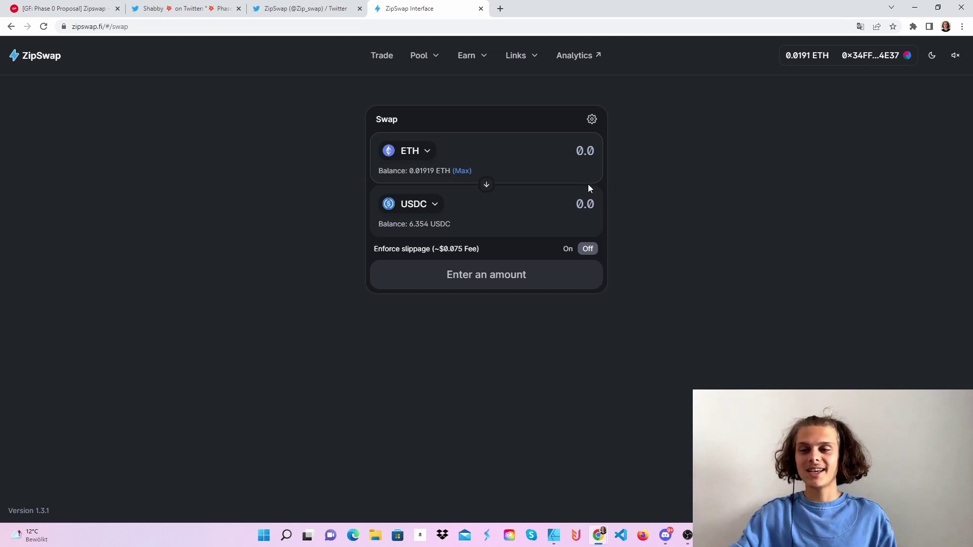
{"action": "left_click", "coordinate": [429, 58]}
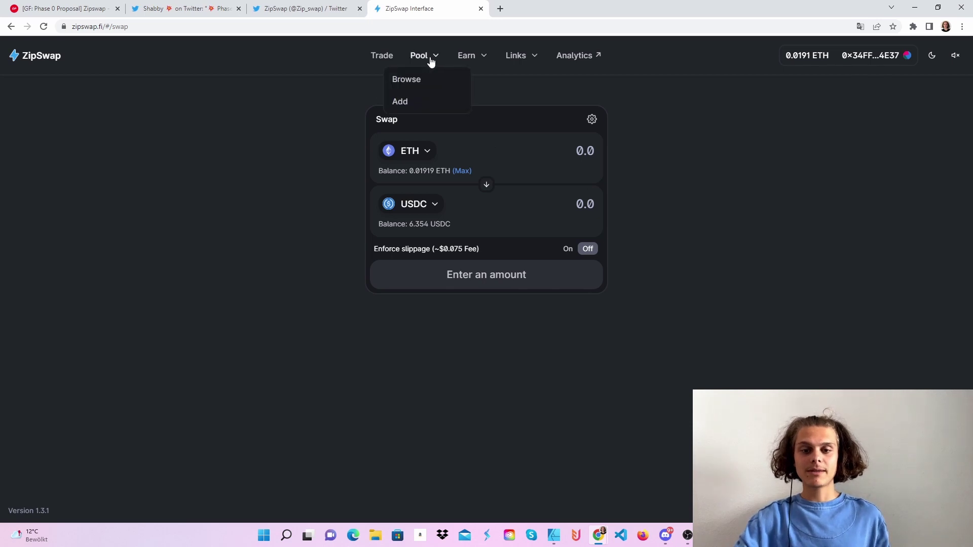
{"action": "left_click", "coordinate": [415, 81]}
{"action": "left_click", "coordinate": [464, 64]}
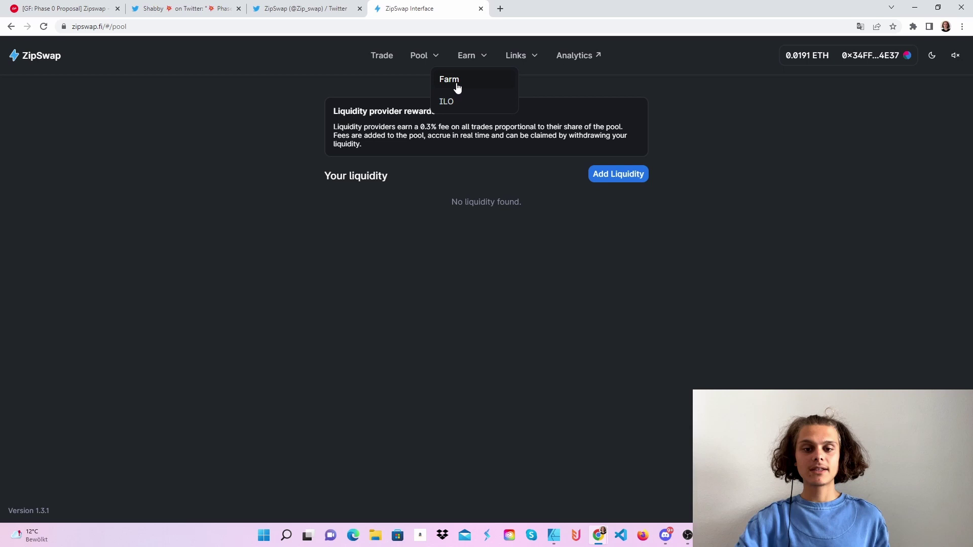
{"action": "left_click", "coordinate": [456, 83]}
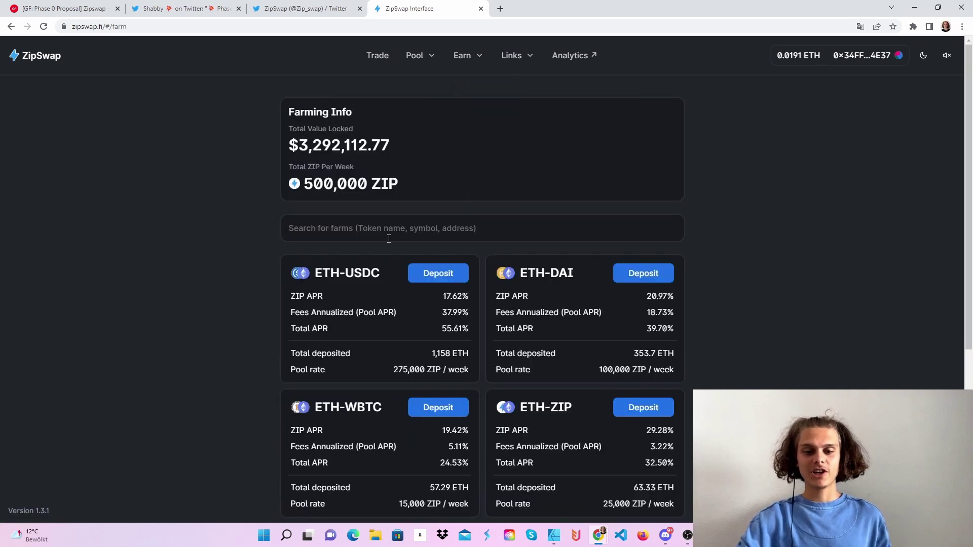
Step: Start an ETH-USDC farm deposit, then return to the swap form
{"action": "left_click", "coordinate": [435, 274]}
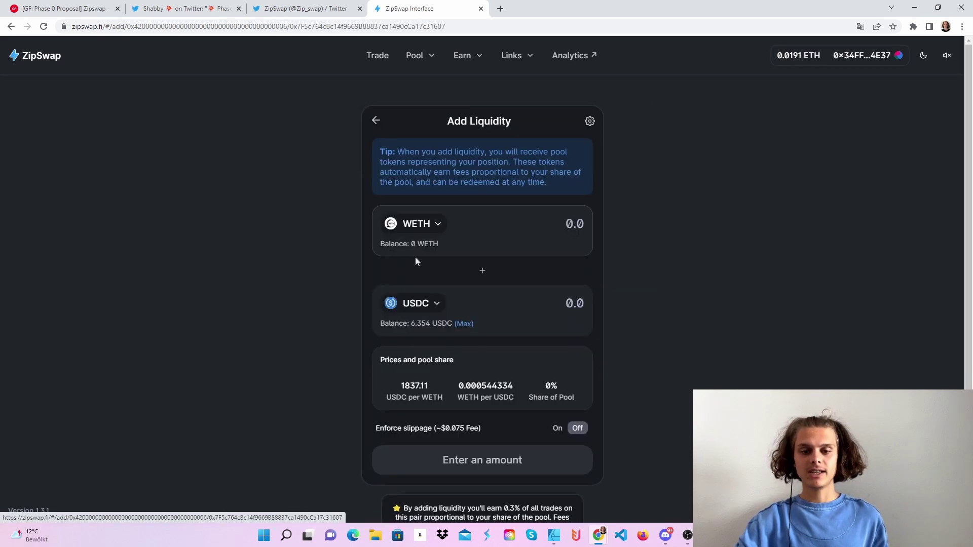
{"action": "left_click", "coordinate": [479, 229]}
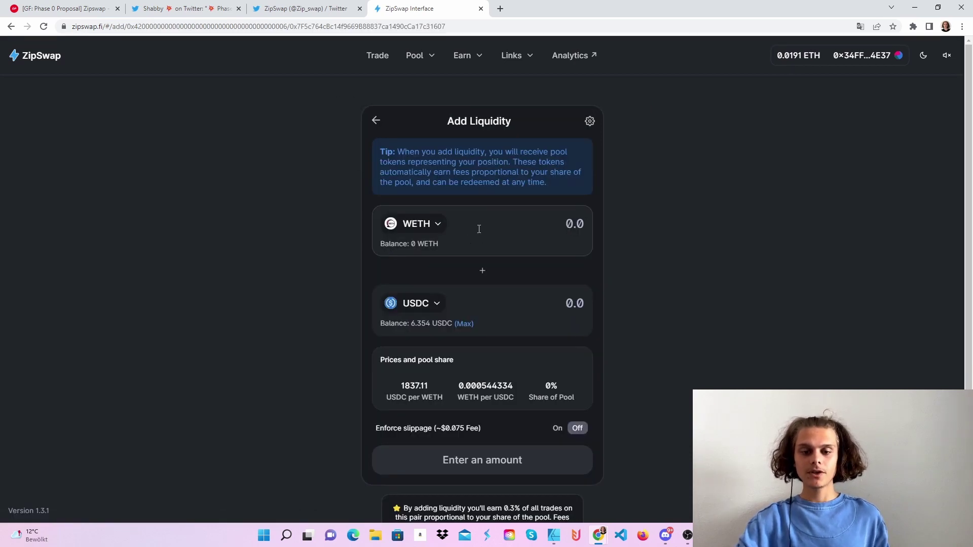
{"action": "left_click", "coordinate": [413, 57]}
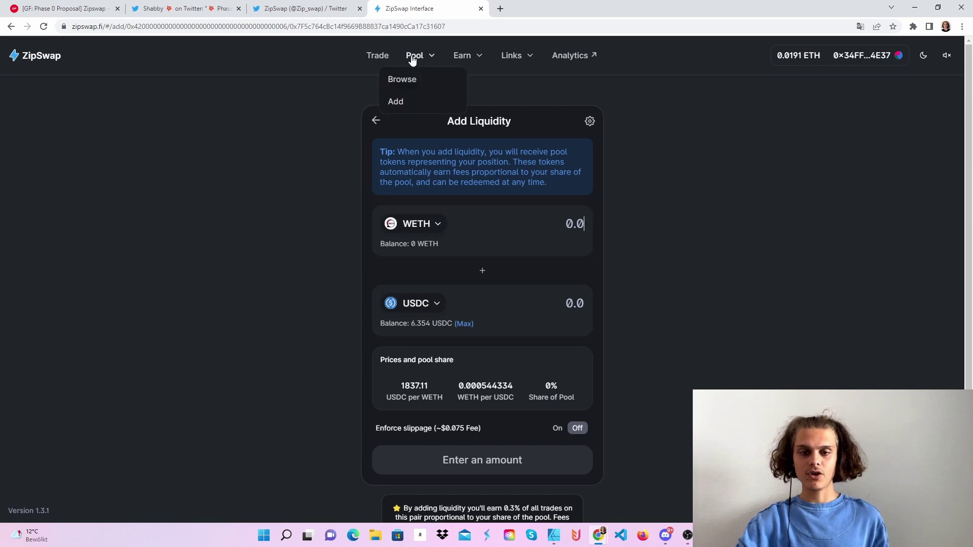
{"action": "left_click", "coordinate": [379, 57]}
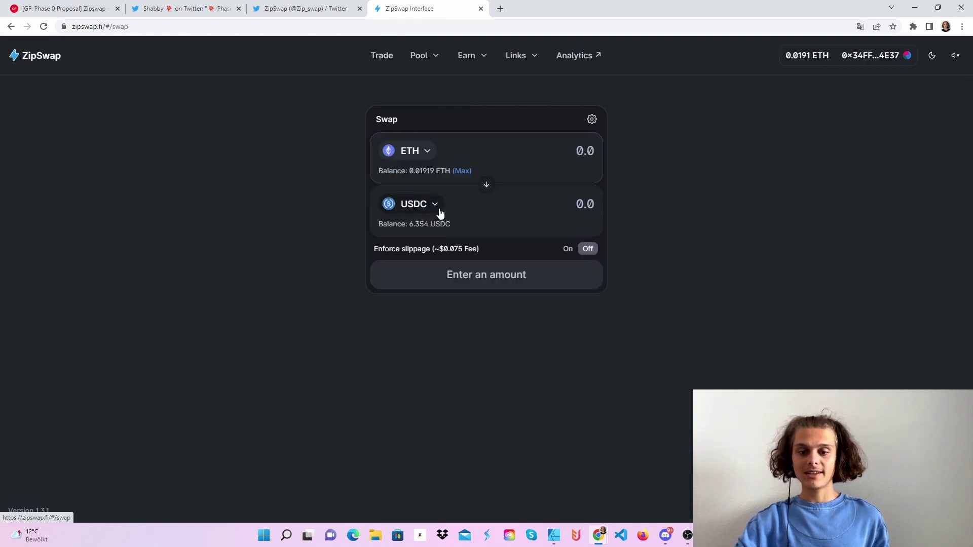
Step: Set the output token to WETH and wrap 0.002 ETH, confirming in MetaMask
{"action": "left_click", "coordinate": [441, 206]}
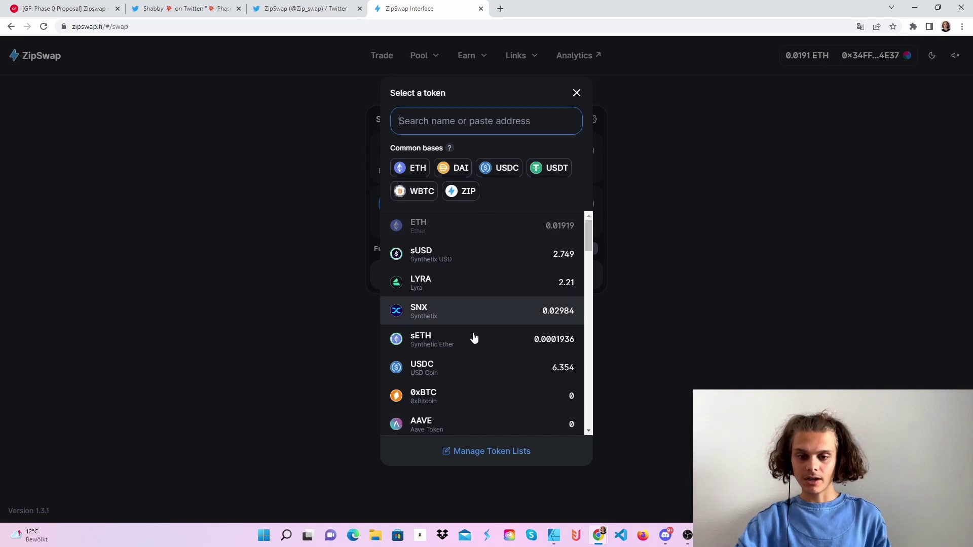
{"action": "type", "text": "we"}
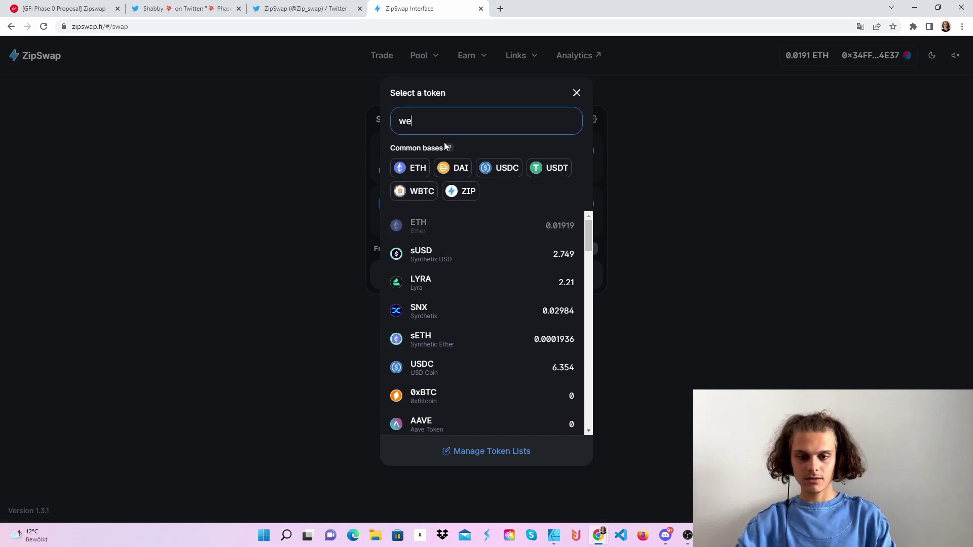
{"action": "type", "text": "t"}
{"action": "left_click", "coordinate": [488, 224]}
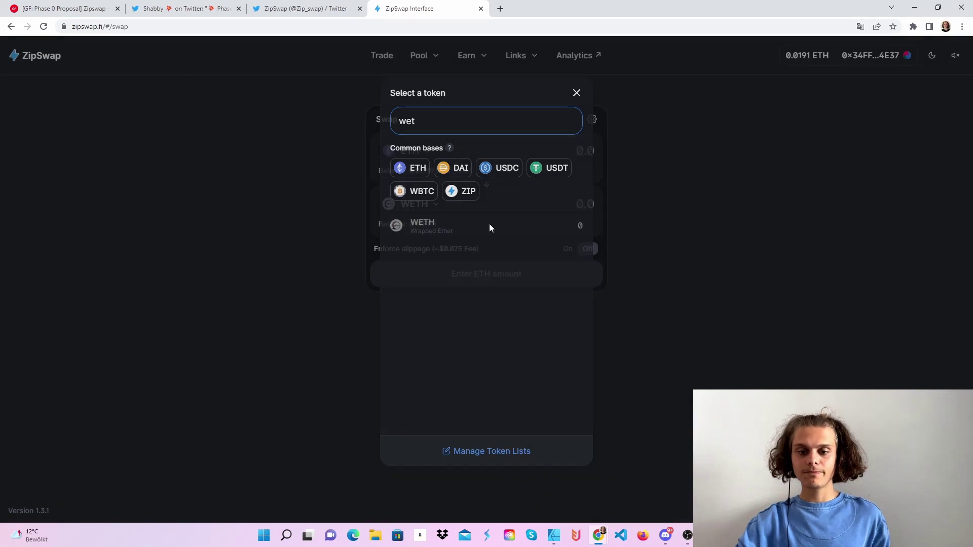
{"action": "left_click", "coordinate": [551, 153]}
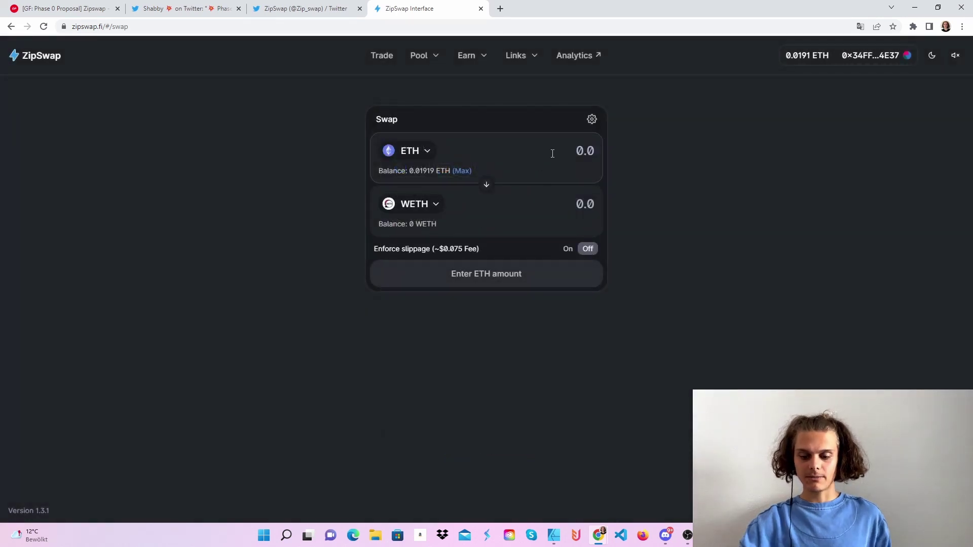
{"action": "type", "text": "0."}
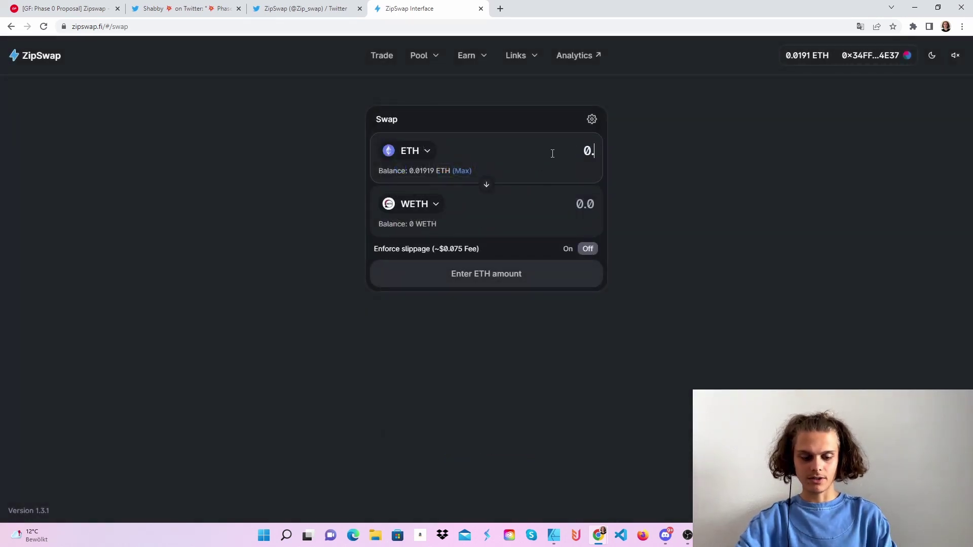
{"action": "type", "text": "002"}
{"action": "left_click", "coordinate": [534, 198]}
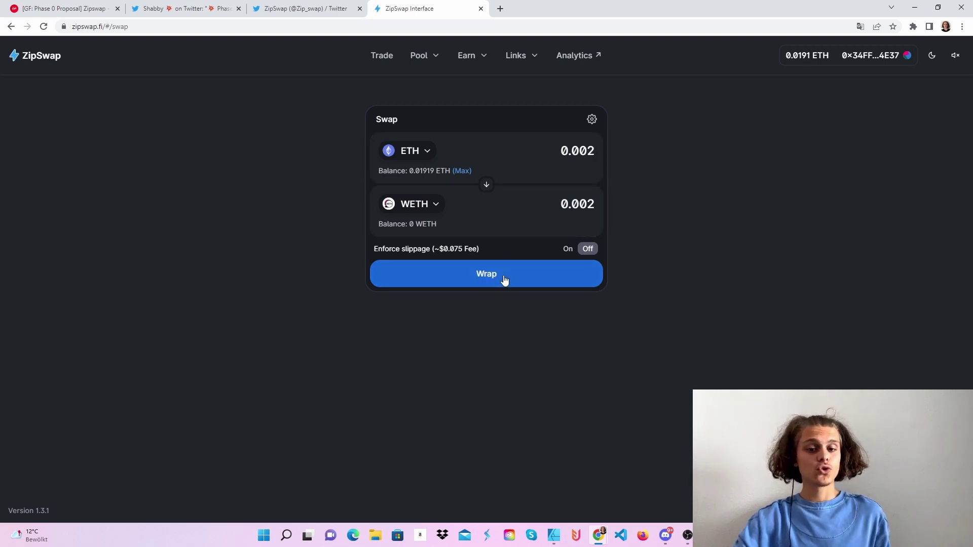
{"action": "left_click", "coordinate": [504, 280]}
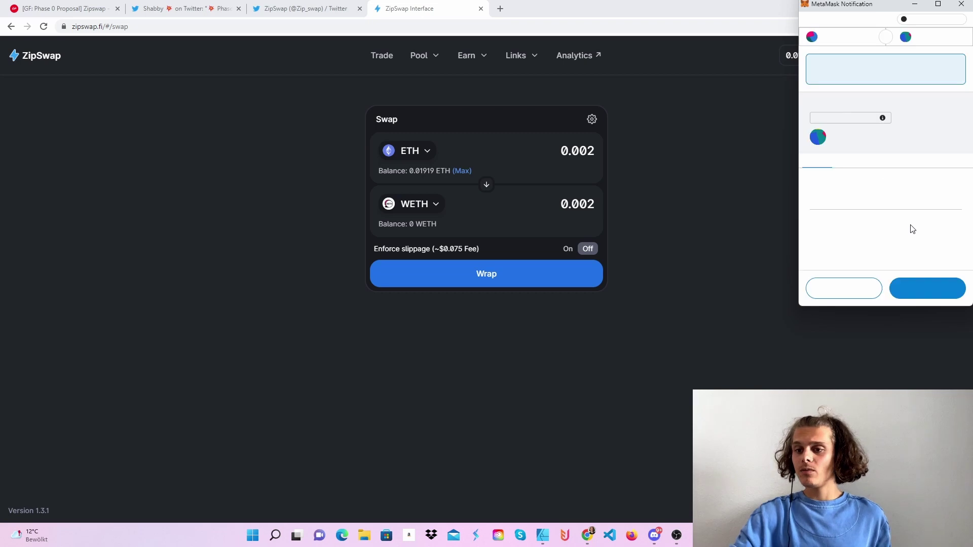
{"action": "left_click", "coordinate": [917, 295]}
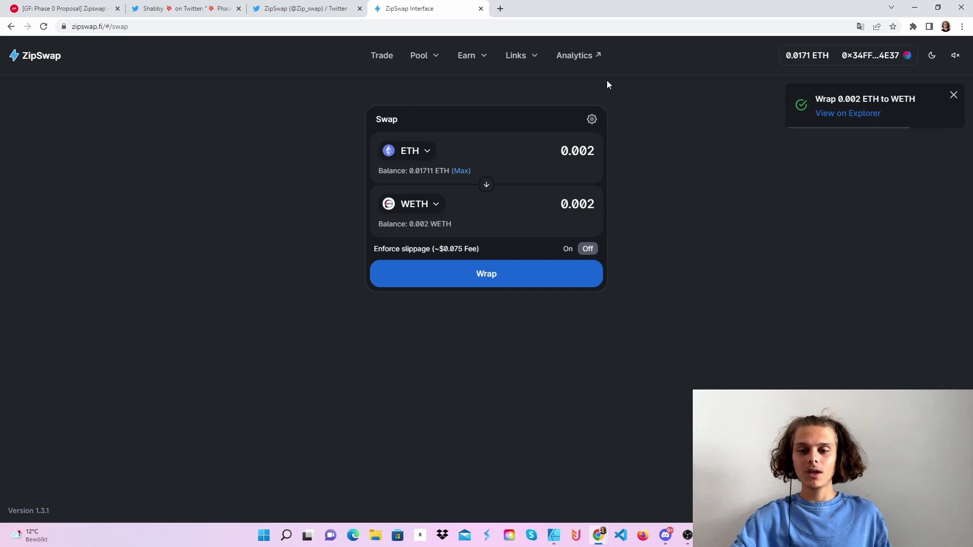
Step: Open the ETH-USDC farm's add-liquidity form and enter 0.001 WETH
{"action": "left_click", "coordinate": [467, 57]}
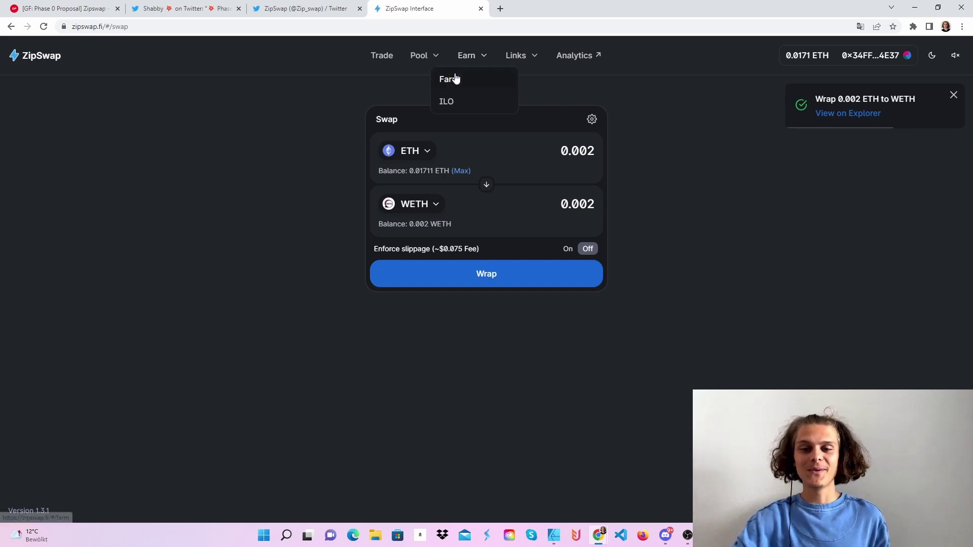
{"action": "left_click", "coordinate": [458, 79]}
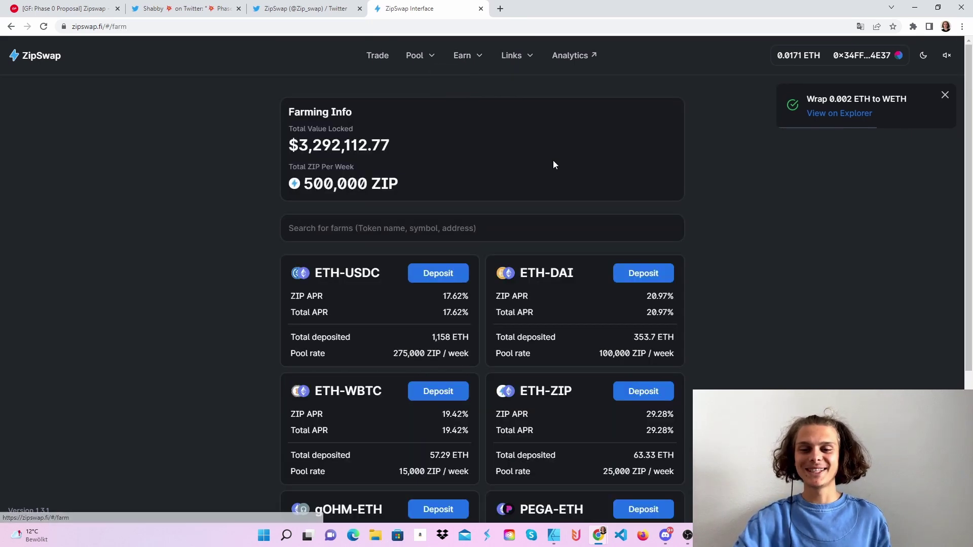
{"action": "left_click", "coordinate": [423, 275]}
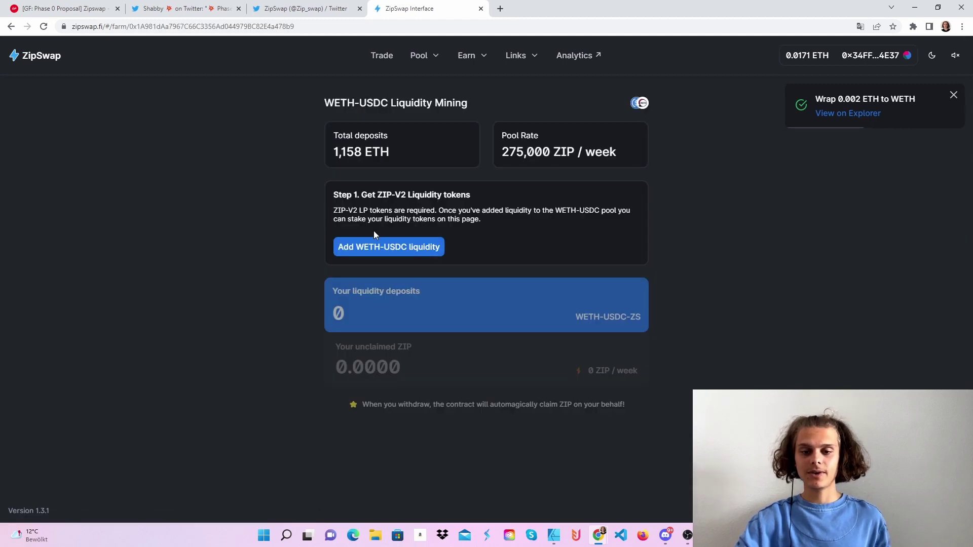
{"action": "left_click", "coordinate": [373, 253]}
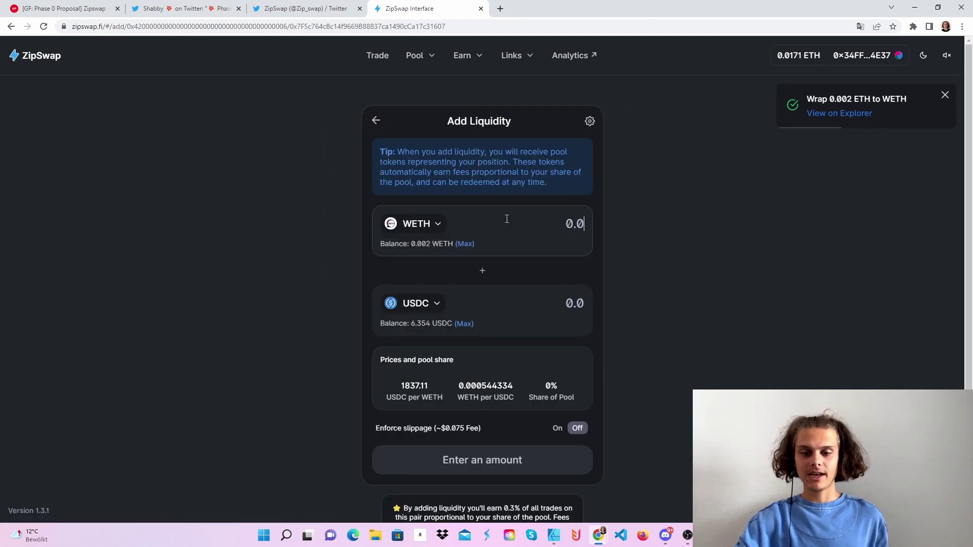
{"action": "type", "text": "0.0"}
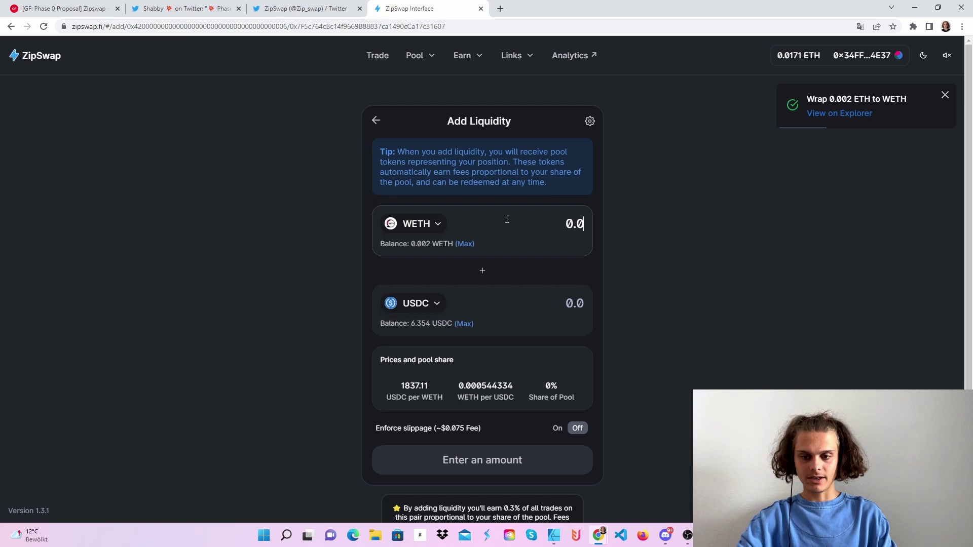
{"action": "type", "text": "01"}
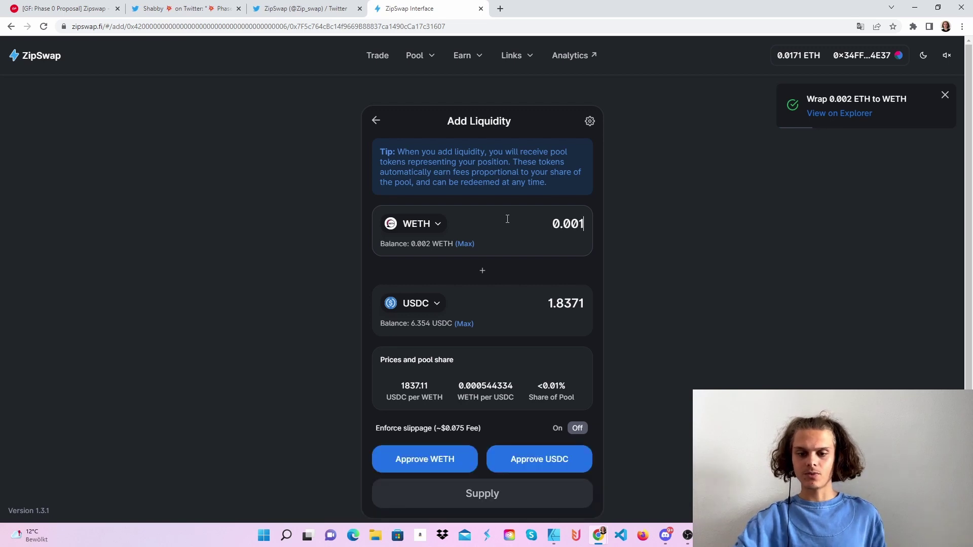
Step: Approve WETH and then USDC spending, confirming each approval in MetaMask
{"action": "scroll", "coordinate": [510, 225], "scroll_direction": "down", "scroll_amount": 2}
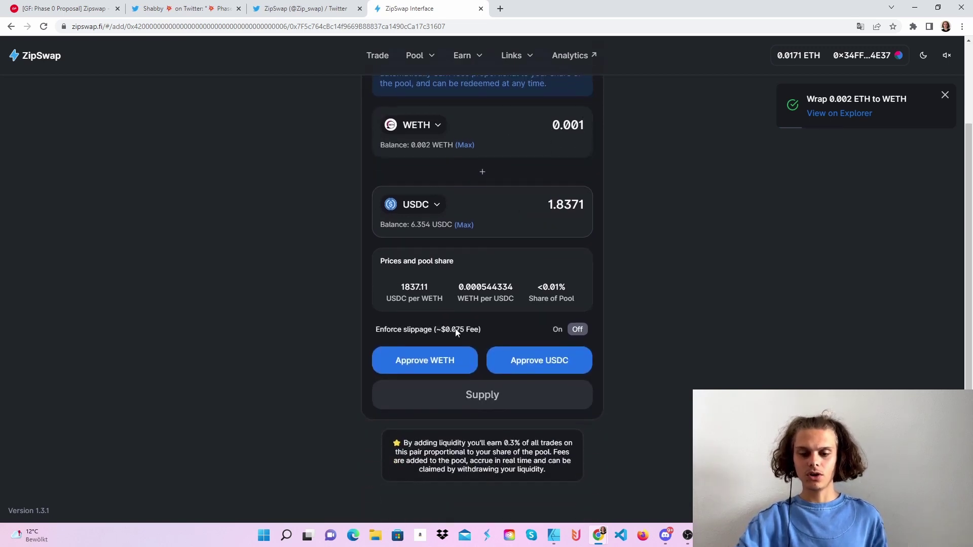
{"action": "left_click", "coordinate": [453, 361]}
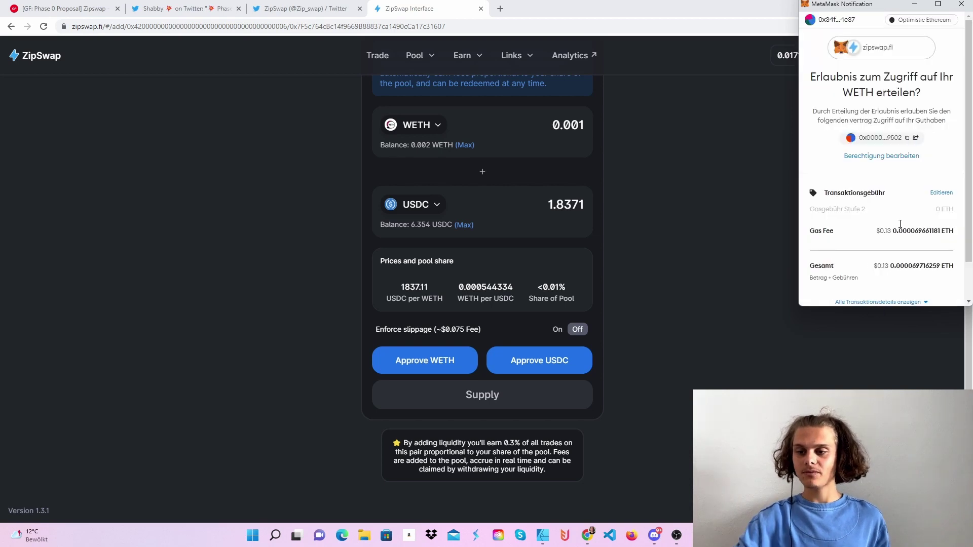
{"action": "scroll", "coordinate": [929, 246], "scroll_direction": "down", "scroll_amount": 1}
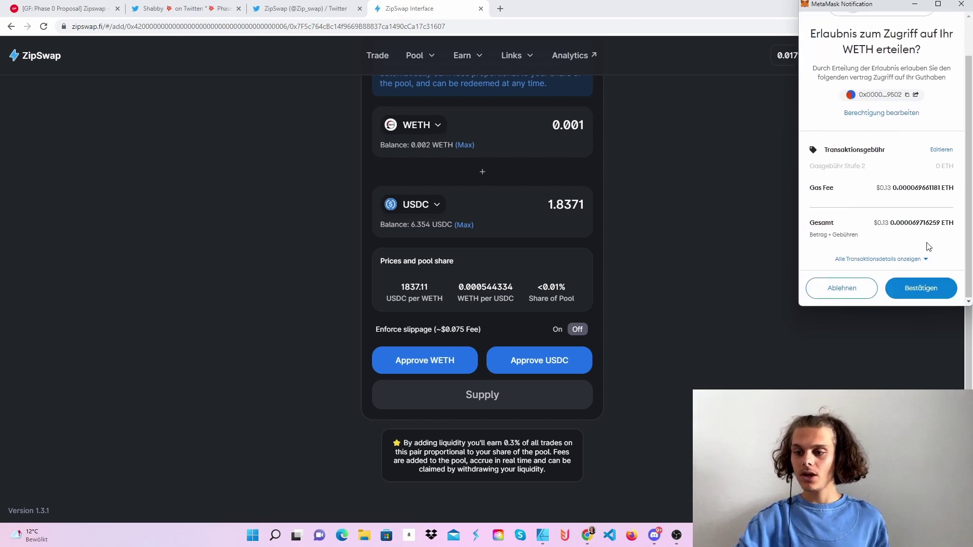
{"action": "left_click", "coordinate": [932, 288]}
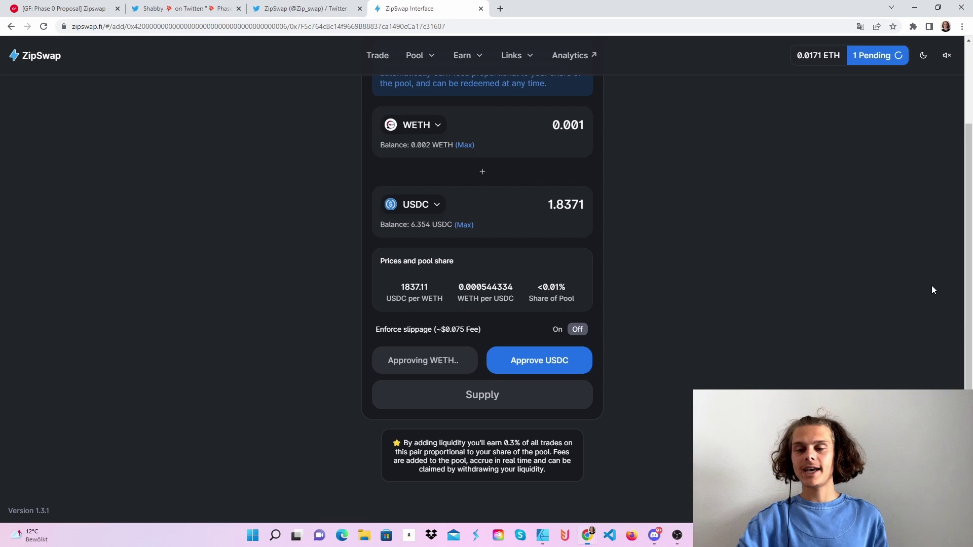
{"action": "left_click", "coordinate": [559, 360]}
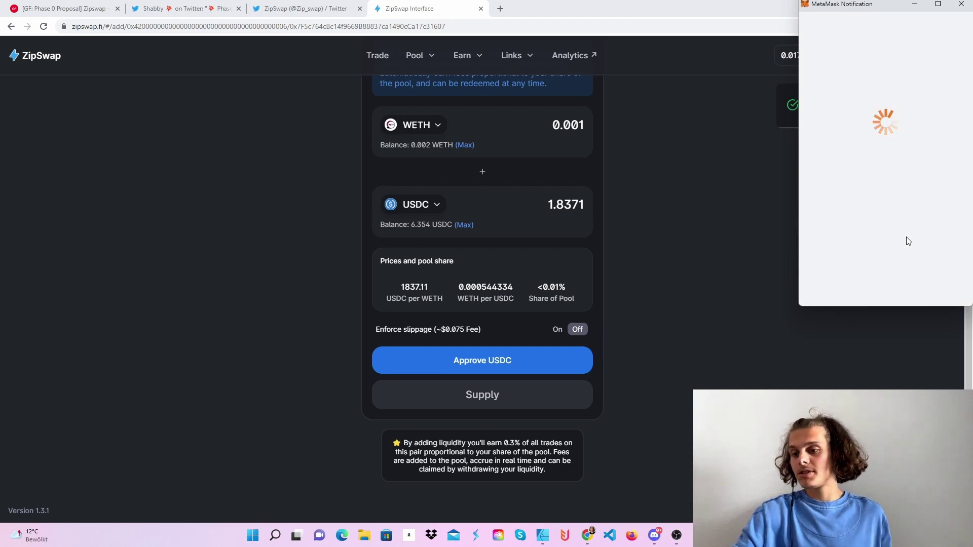
{"action": "scroll", "coordinate": [932, 249], "scroll_direction": "down", "scroll_amount": 2}
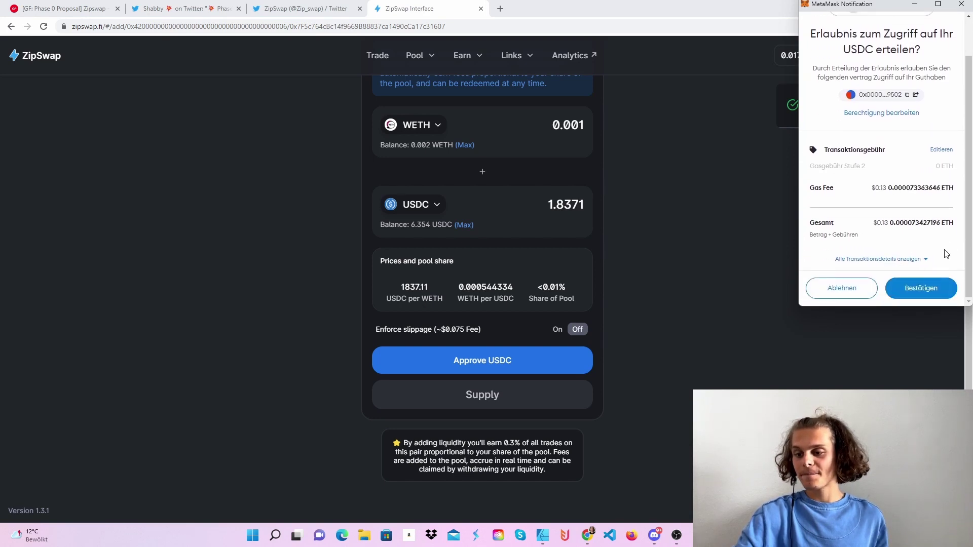
{"action": "left_click", "coordinate": [921, 292]}
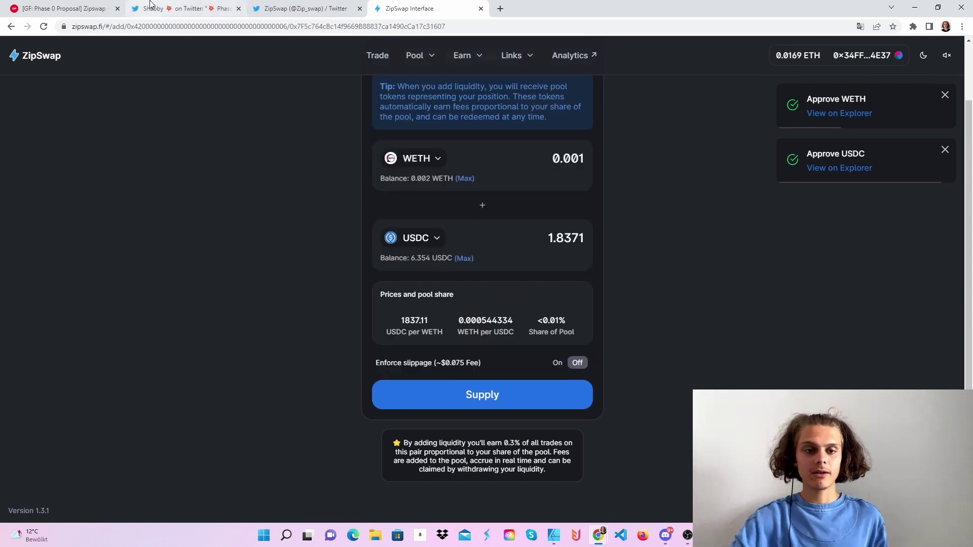
{"action": "left_click", "coordinate": [171, 7]}
{"action": "left_click", "coordinate": [70, 8]}
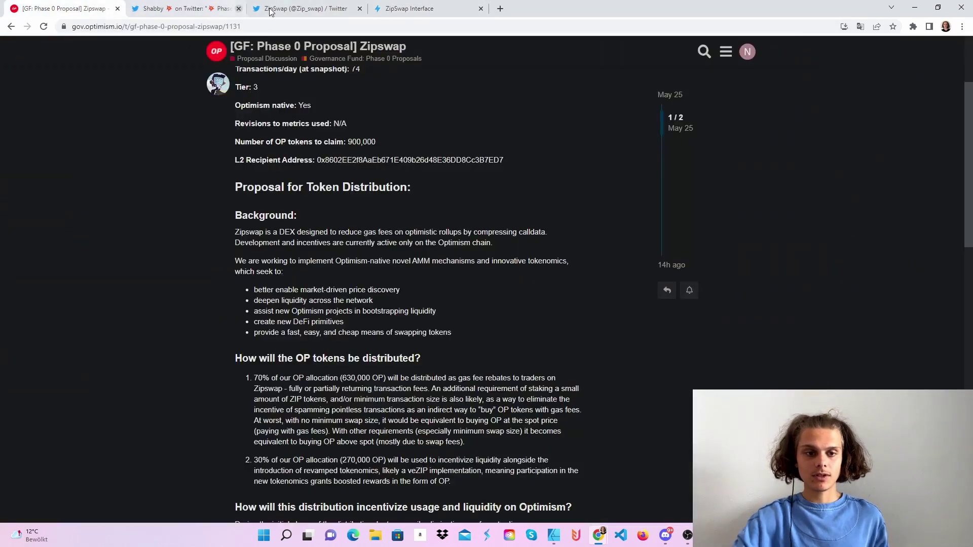
{"action": "scroll", "coordinate": [395, 222], "scroll_direction": "down", "scroll_amount": 1}
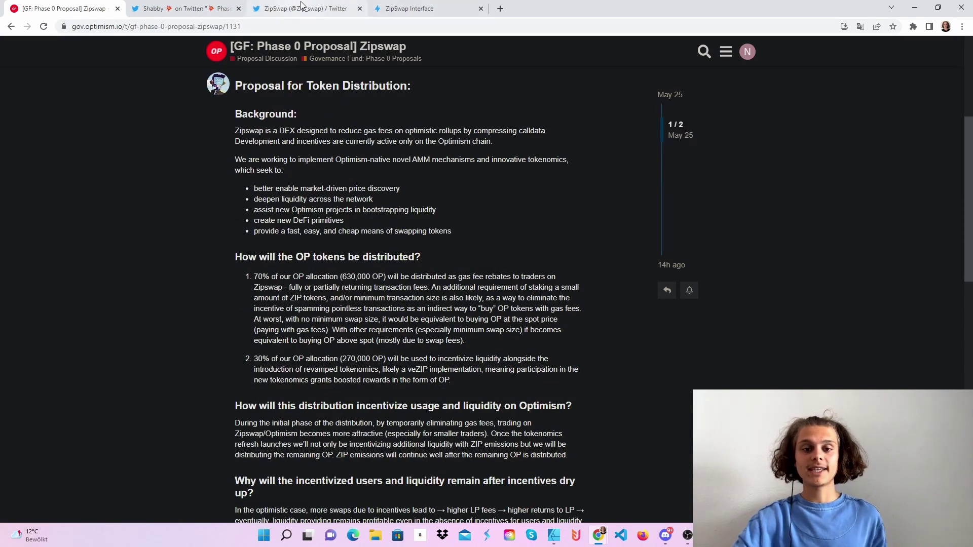
{"action": "left_click", "coordinate": [409, 8]}
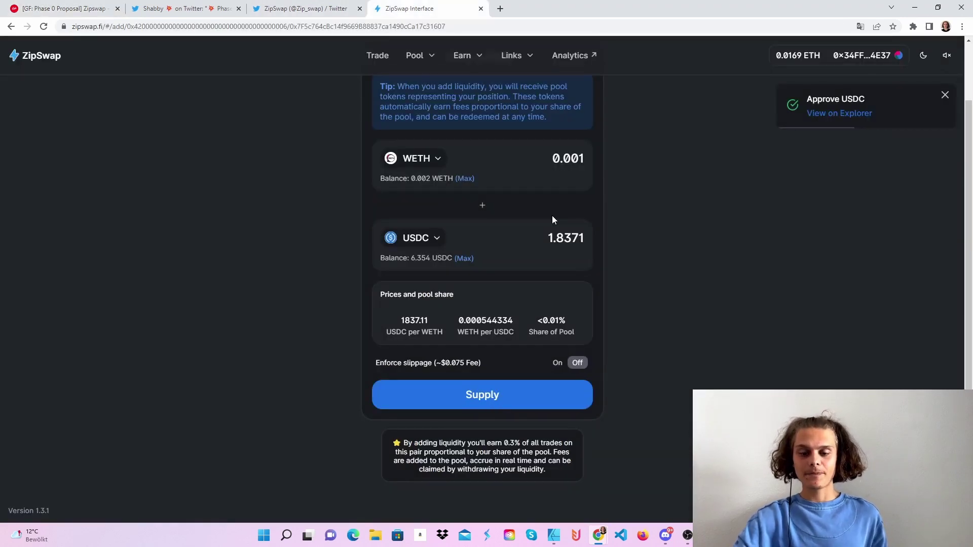
Step: Supply 0.001 WETH and 1.8371 USDC, confirm in MetaMask, and close the submitted notice
{"action": "left_click", "coordinate": [491, 398]}
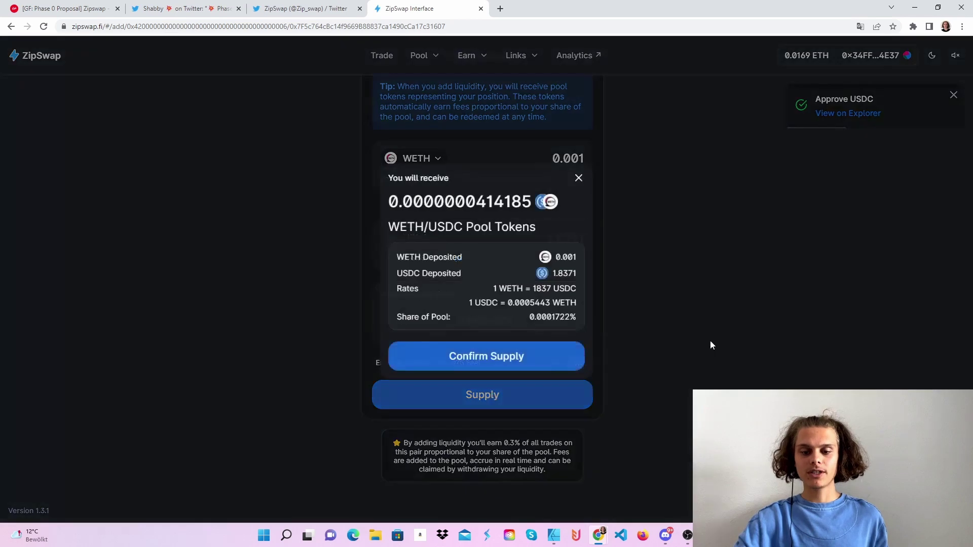
{"action": "left_click", "coordinate": [518, 358]}
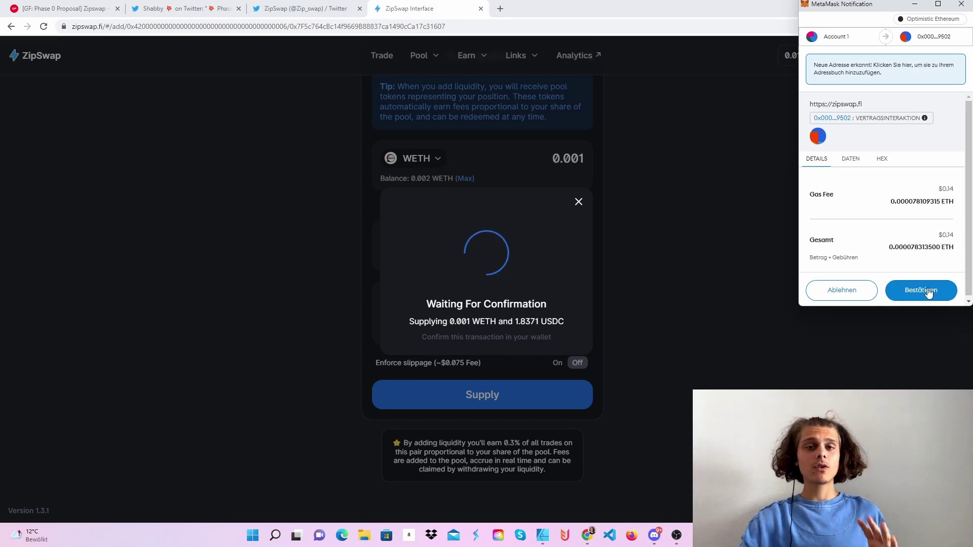
{"action": "left_click", "coordinate": [929, 292]}
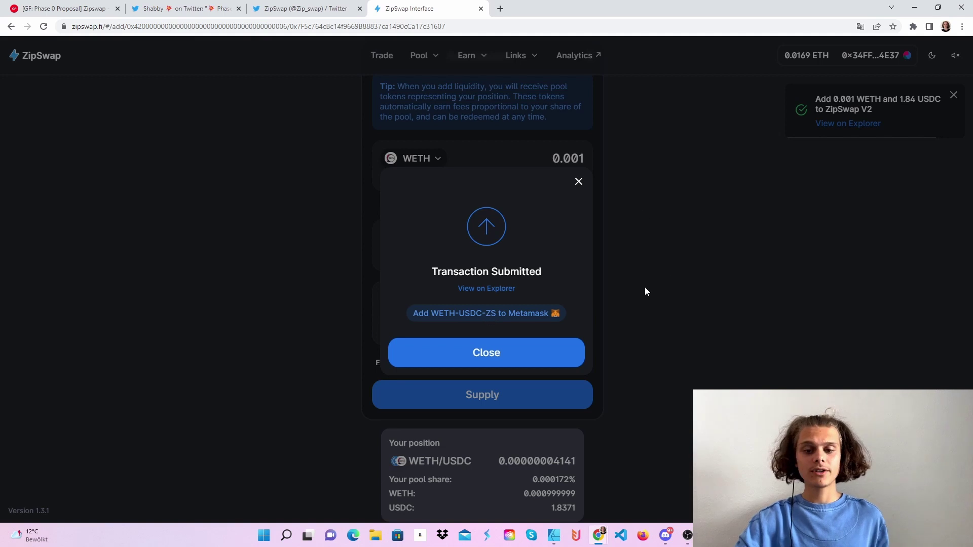
{"action": "left_click", "coordinate": [532, 358]}
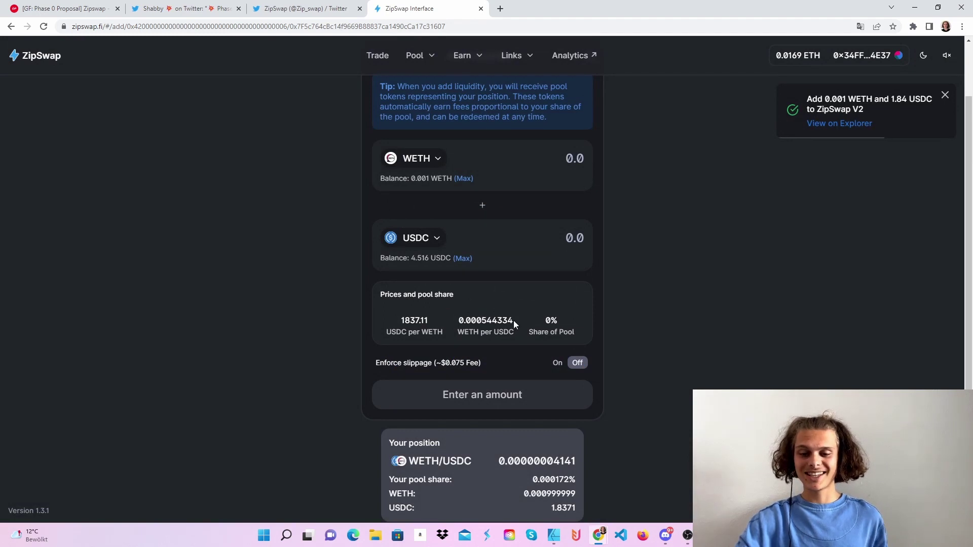
{"action": "scroll", "coordinate": [547, 266], "scroll_direction": "down", "scroll_amount": 1}
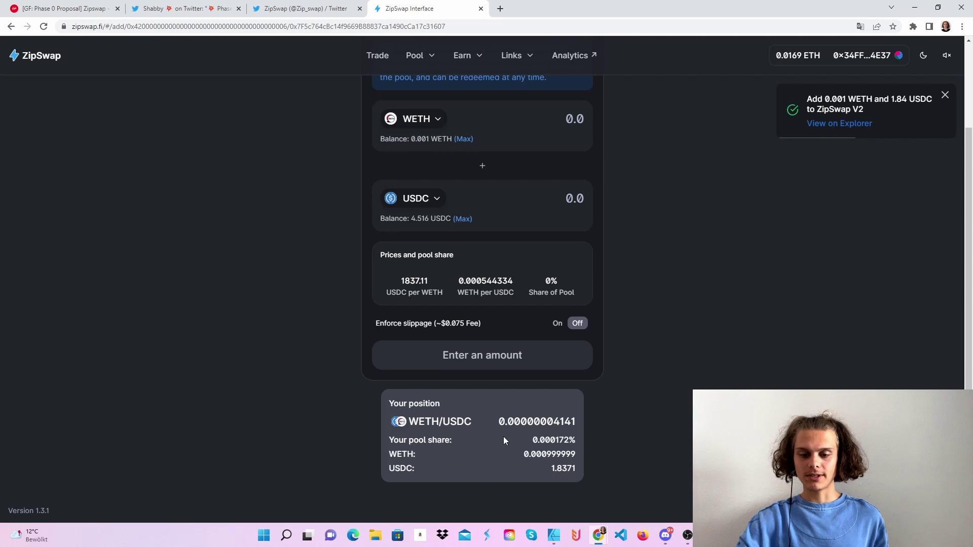
{"action": "scroll", "coordinate": [560, 205], "scroll_direction": "up", "scroll_amount": 3}
Step: Go to Earn > Farm and open the deposit page of the ETH-USDC farm
{"action": "mouse_move", "coordinate": [461, 57]}
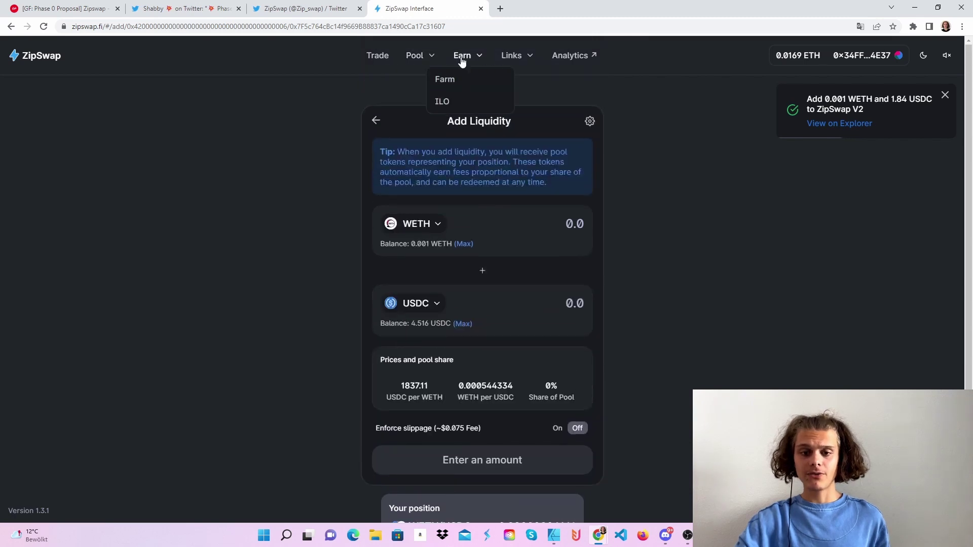
{"action": "left_click", "coordinate": [451, 83]}
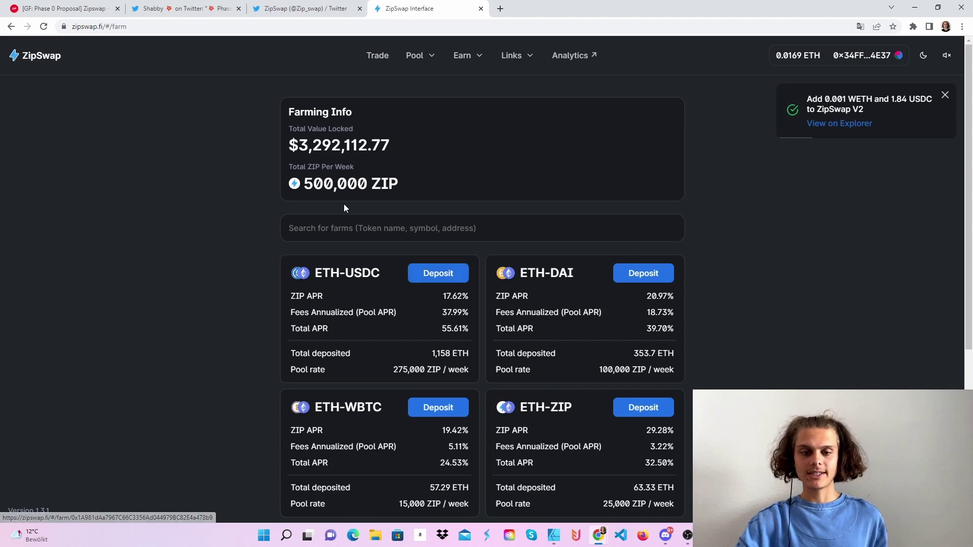
{"action": "left_click", "coordinate": [446, 273]}
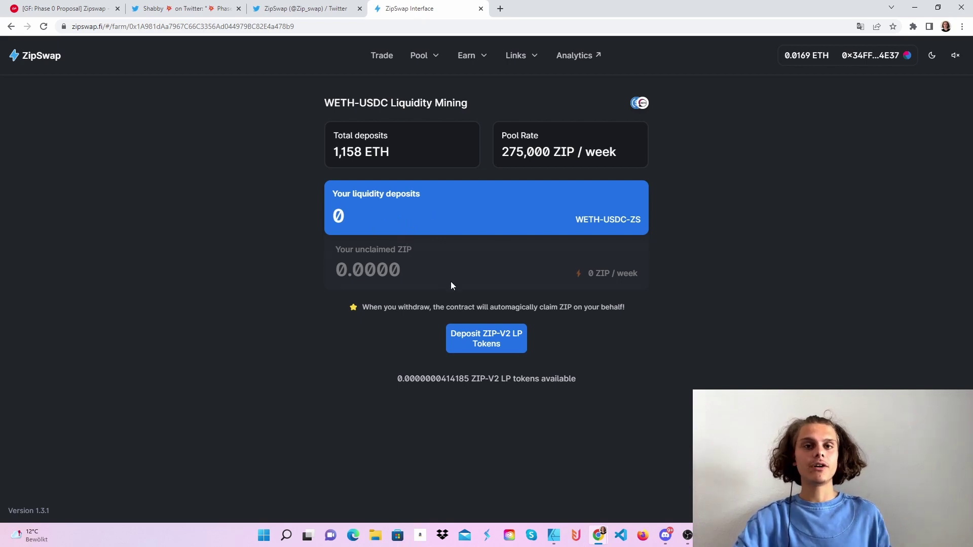
Step: Approve and deposit the maximum 0.0000000414185 ZIP-V2 LP tokens into the WETH-USDC farm via MetaMask
{"action": "left_click", "coordinate": [485, 341]}
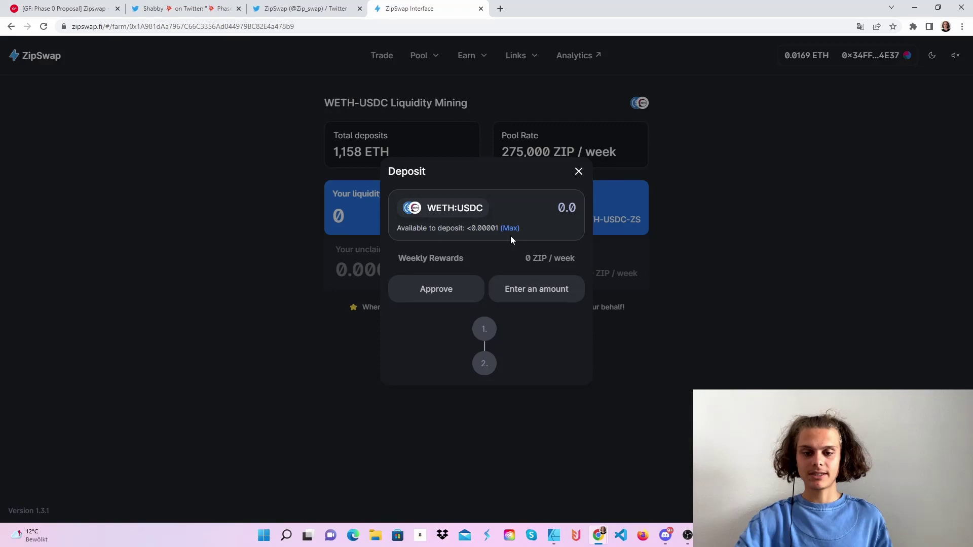
{"action": "left_click", "coordinate": [514, 228]}
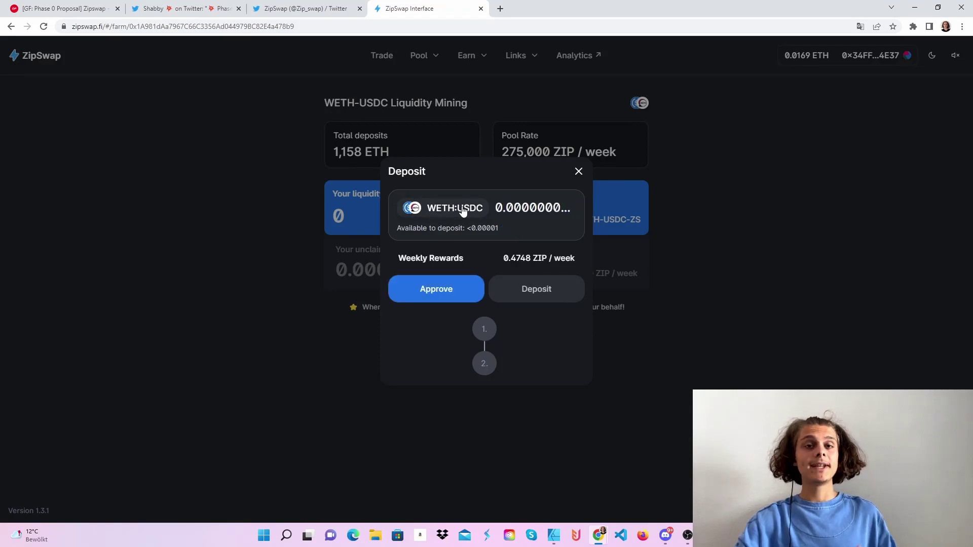
{"action": "left_click", "coordinate": [444, 286]}
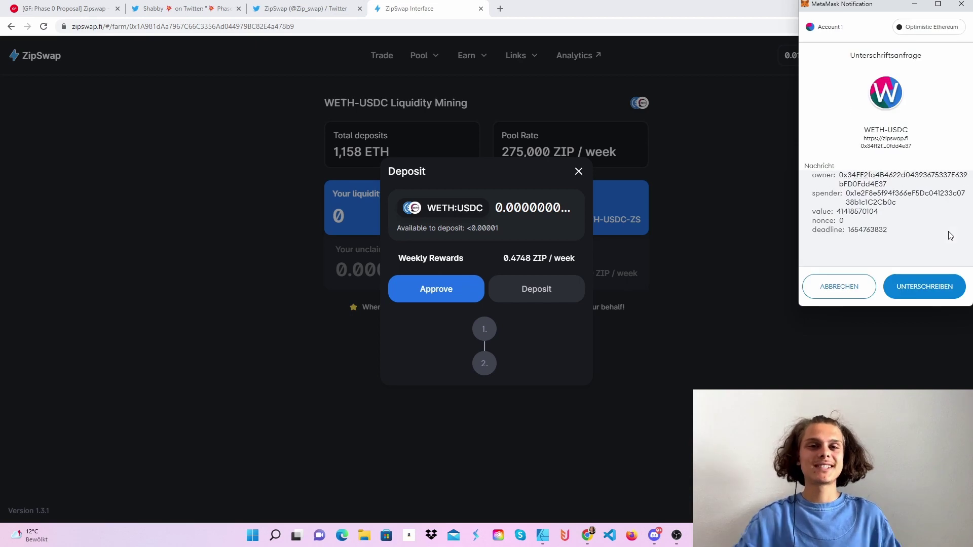
{"action": "left_click", "coordinate": [909, 287]}
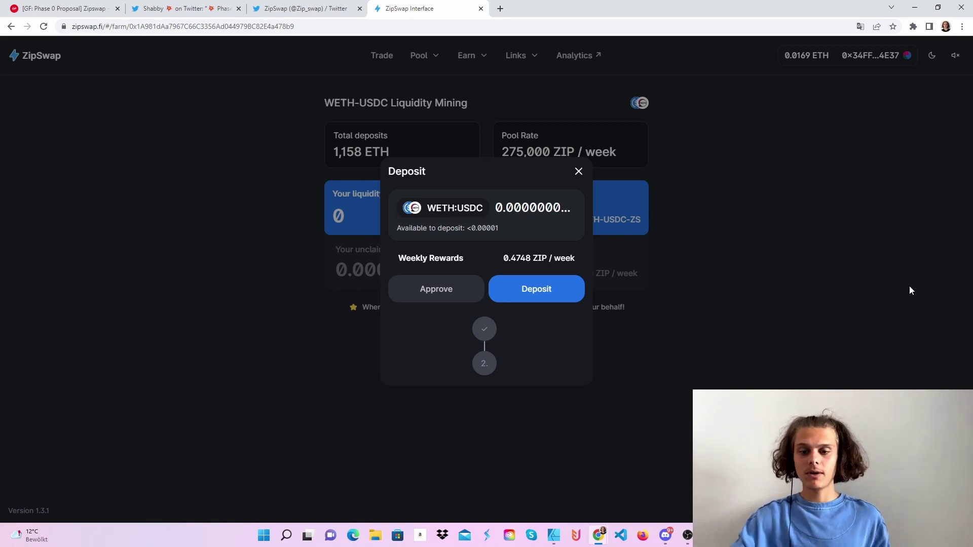
{"action": "left_click", "coordinate": [557, 284]}
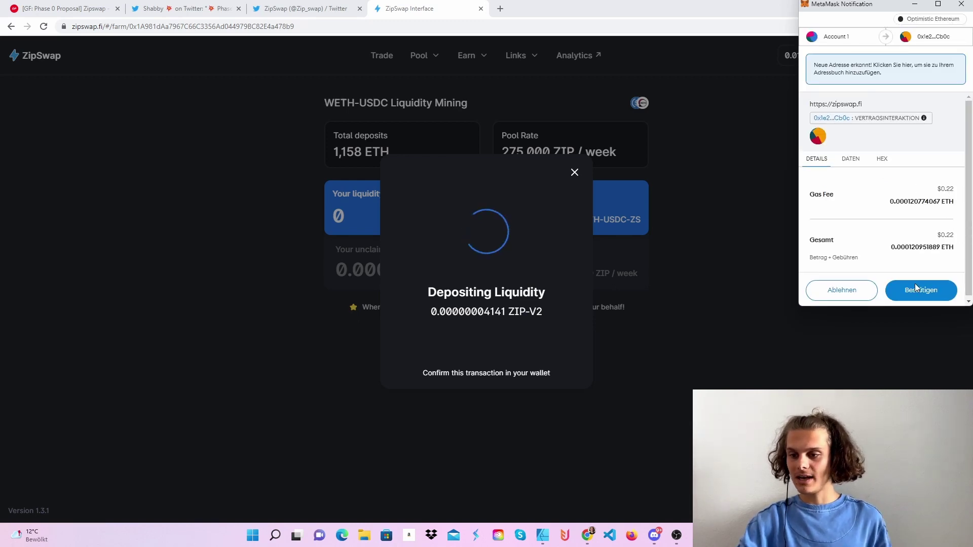
{"action": "left_click", "coordinate": [921, 295]}
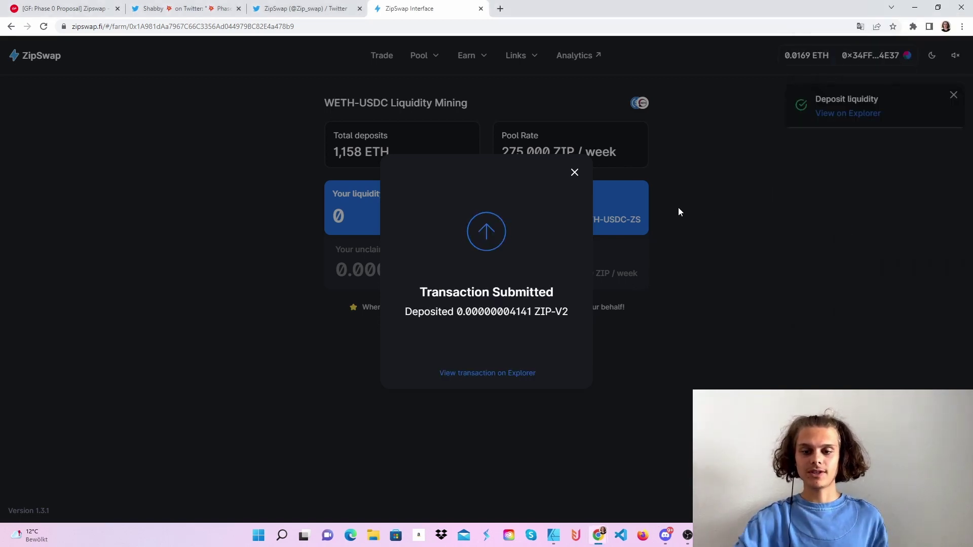
{"action": "left_click", "coordinate": [574, 174]}
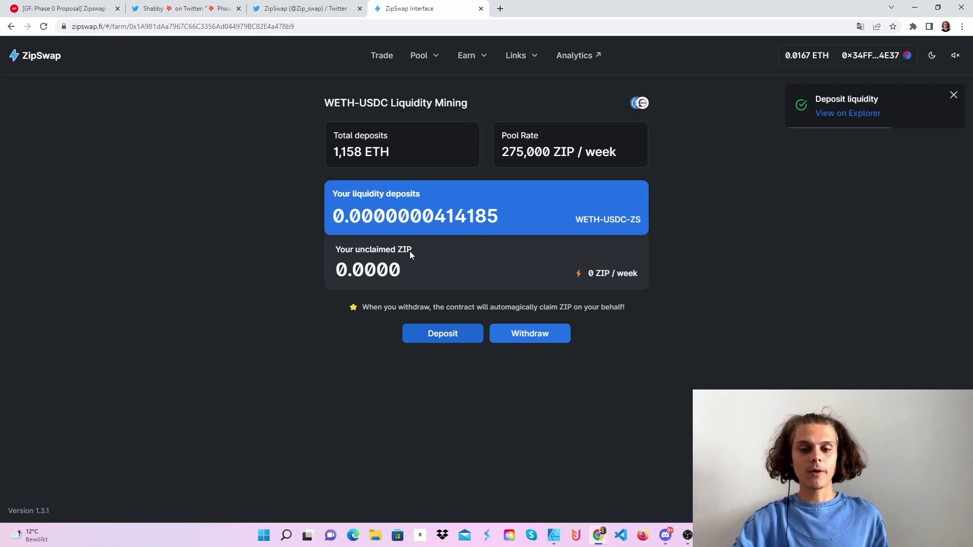
Step: Check the unclaimed ZIP amount, then browse to the Pool page listing the ETH/USDC position
{"action": "left_click_drag", "start_coordinate": [411, 269], "coordinate": [335, 269]}
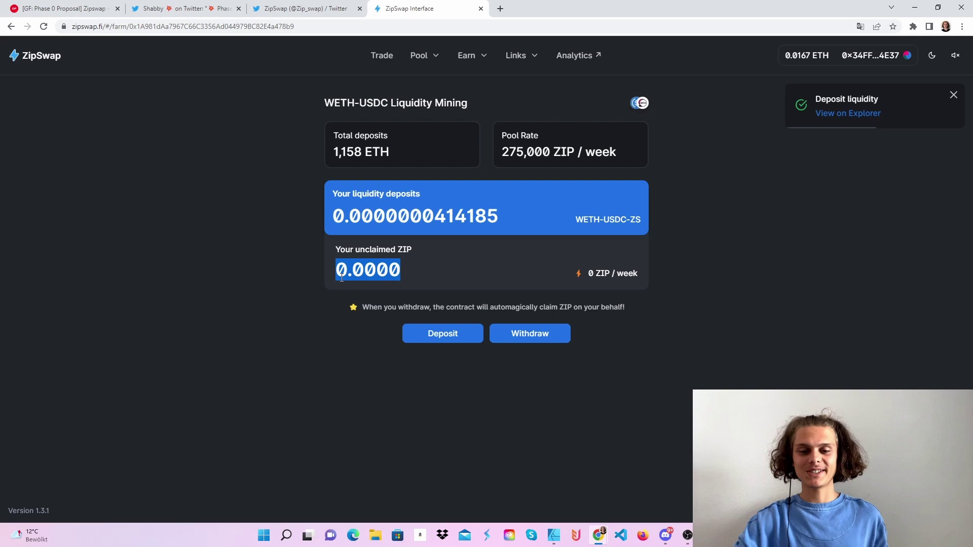
{"action": "left_click", "coordinate": [529, 320]}
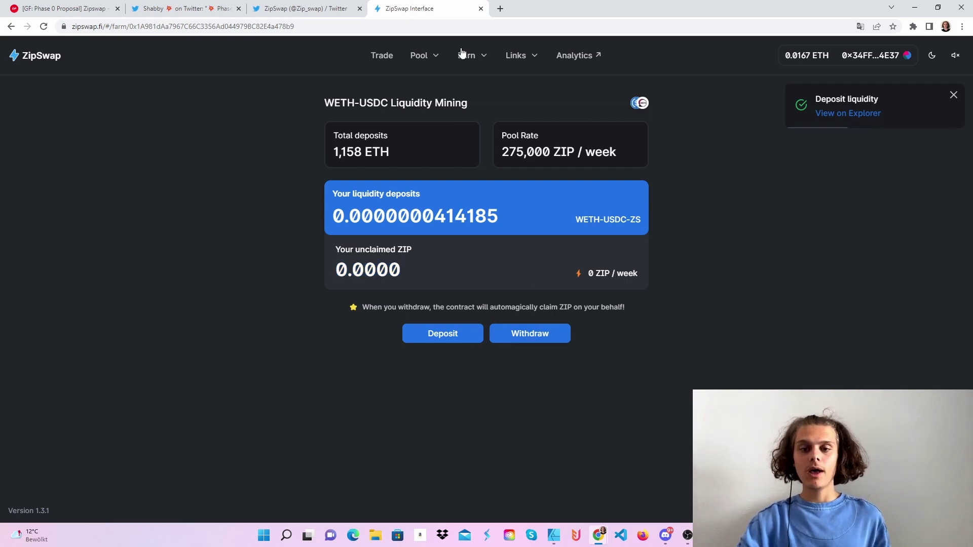
{"action": "left_click", "coordinate": [417, 60]}
{"action": "left_click", "coordinate": [409, 84]}
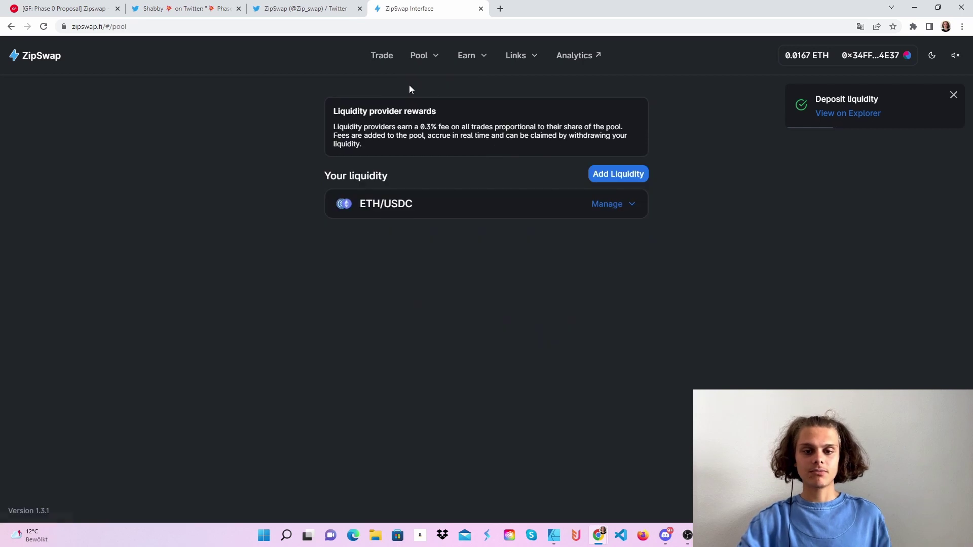
{"action": "mouse_move", "coordinate": [453, 52]}
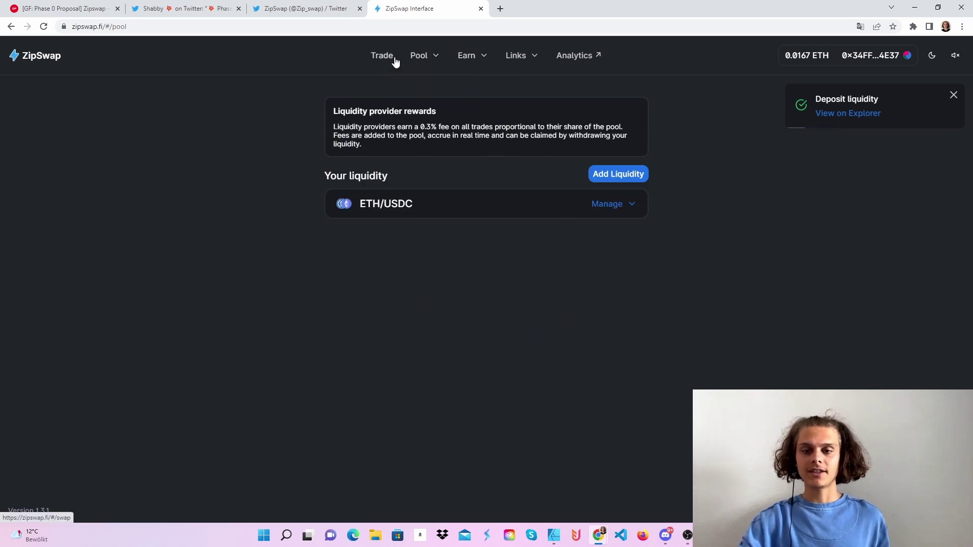
{"action": "mouse_move", "coordinate": [507, 66]}
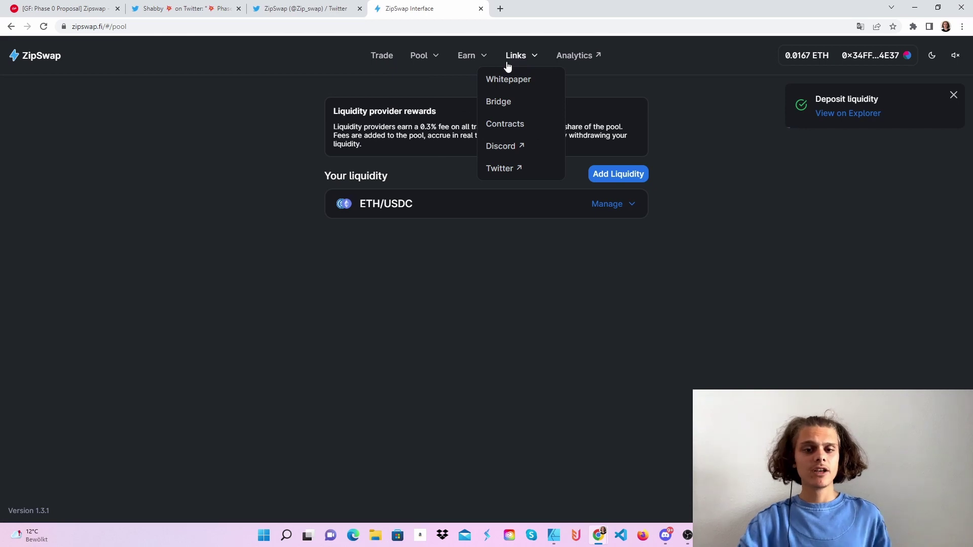